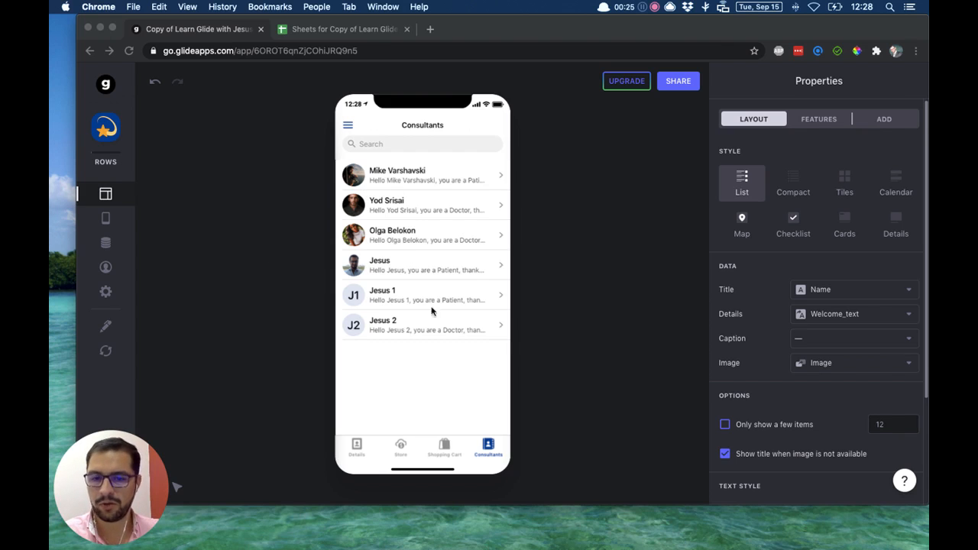
Check the Profiles data, and set the Consultants list's in-app filter to the Type column.
click(107, 243)
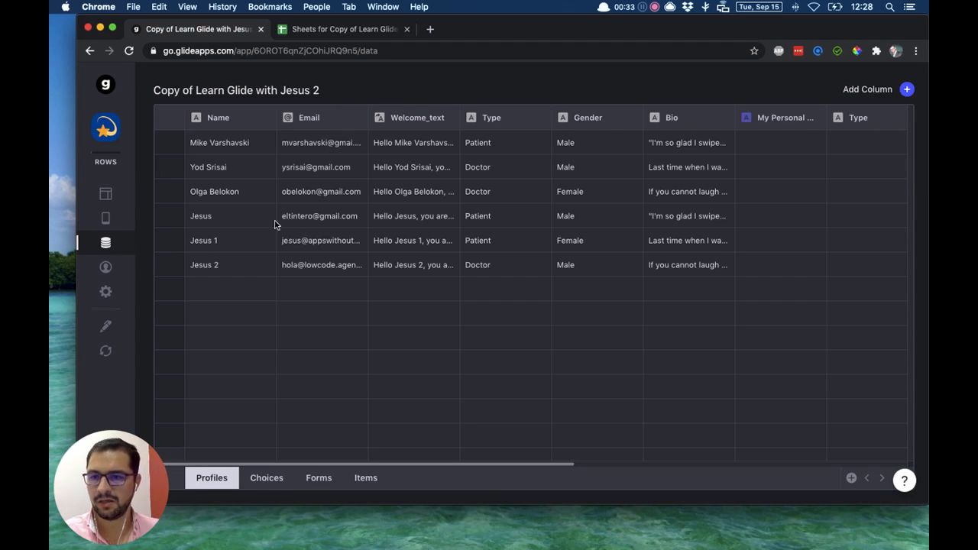
click(105, 197)
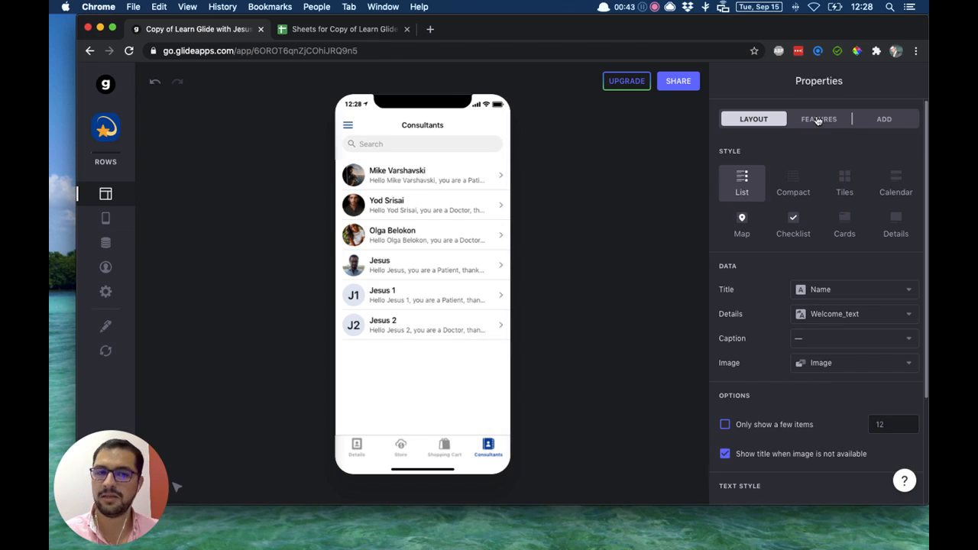
click(817, 120)
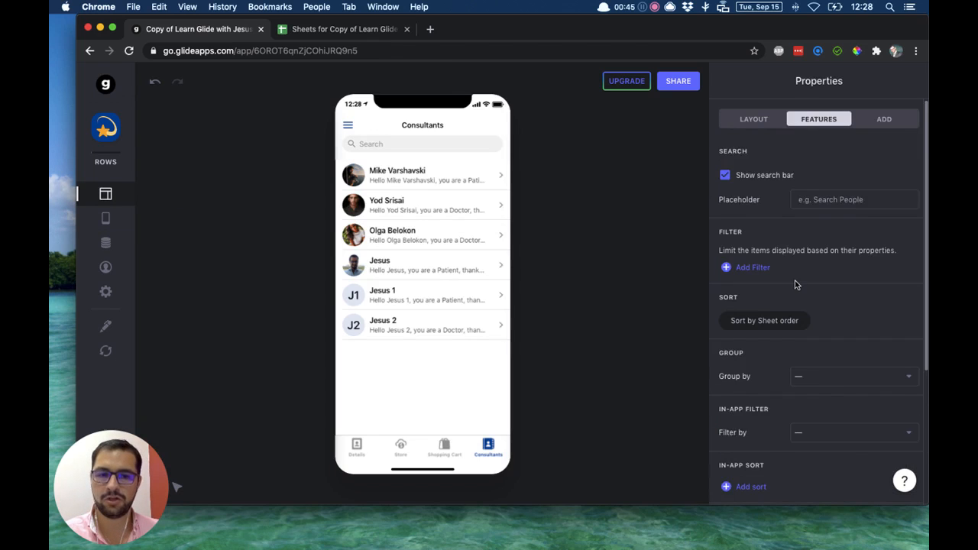
scroll(794, 284, down, 3)
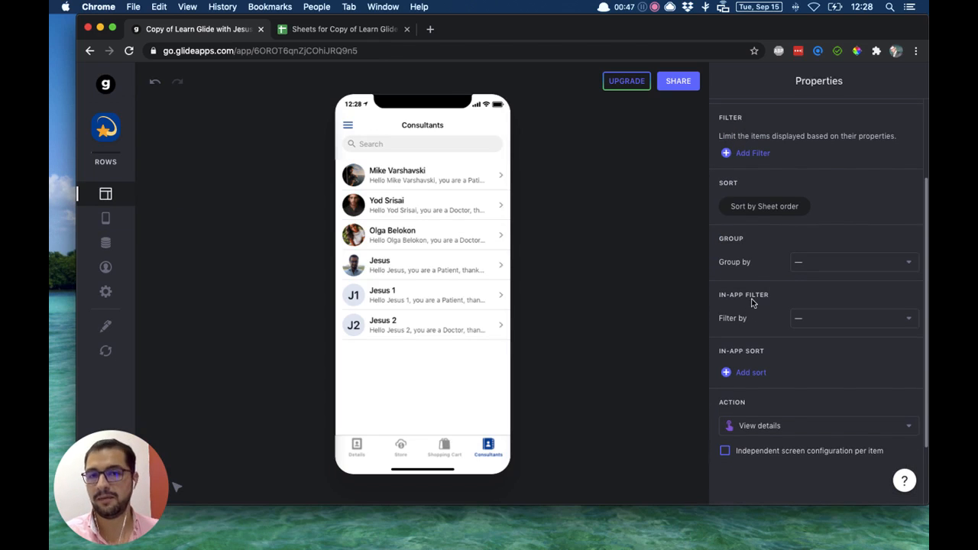
click(812, 321)
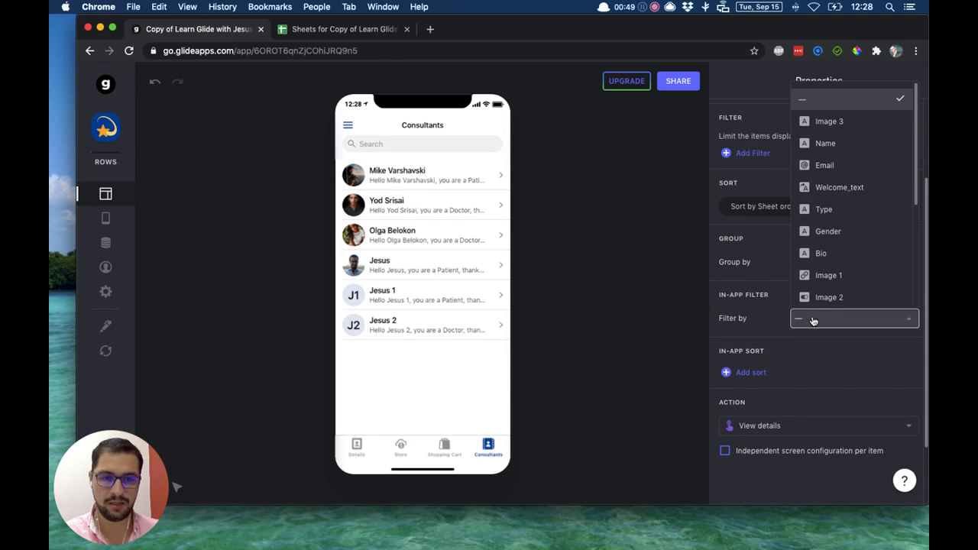
click(824, 209)
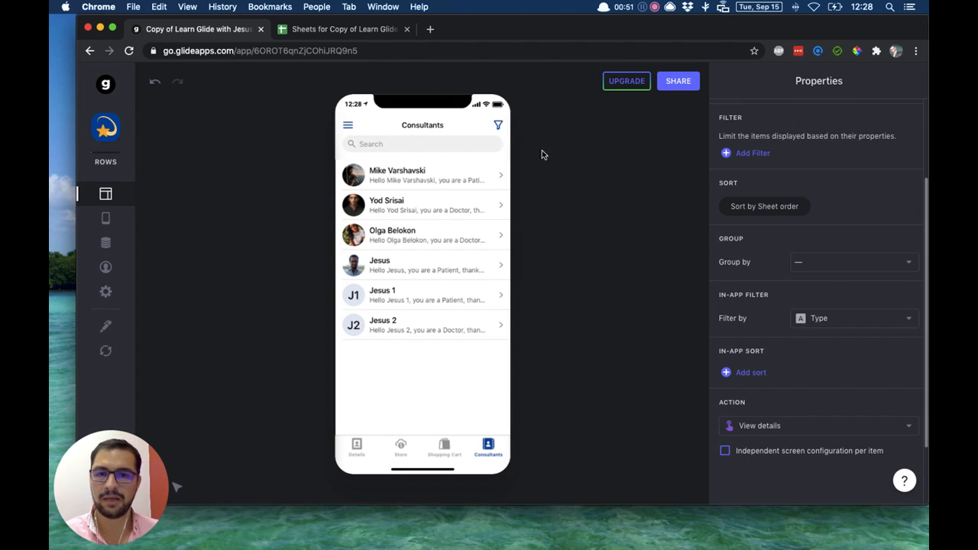
Test the in-app filter in the preview with Doctor and with Patient, and reset it to All.
click(498, 127)
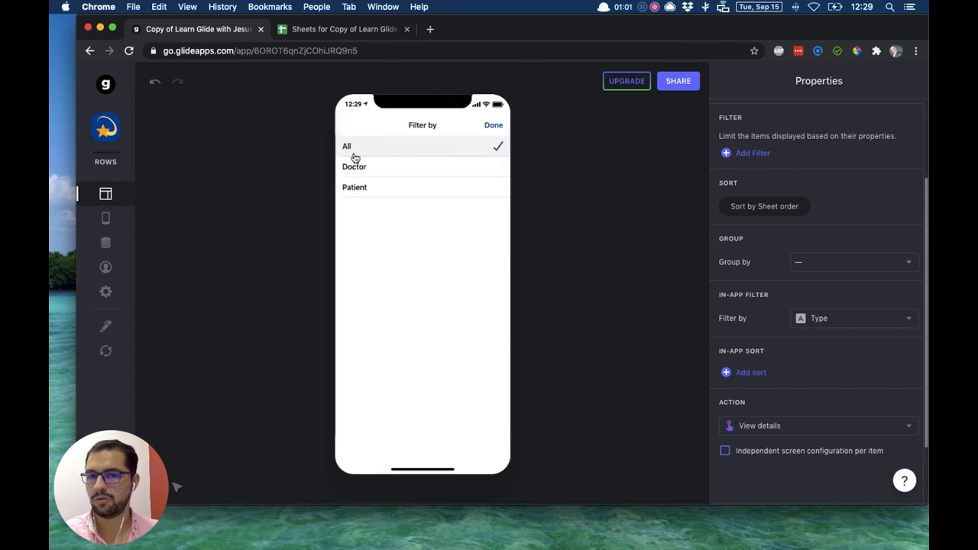
click(401, 168)
click(494, 127)
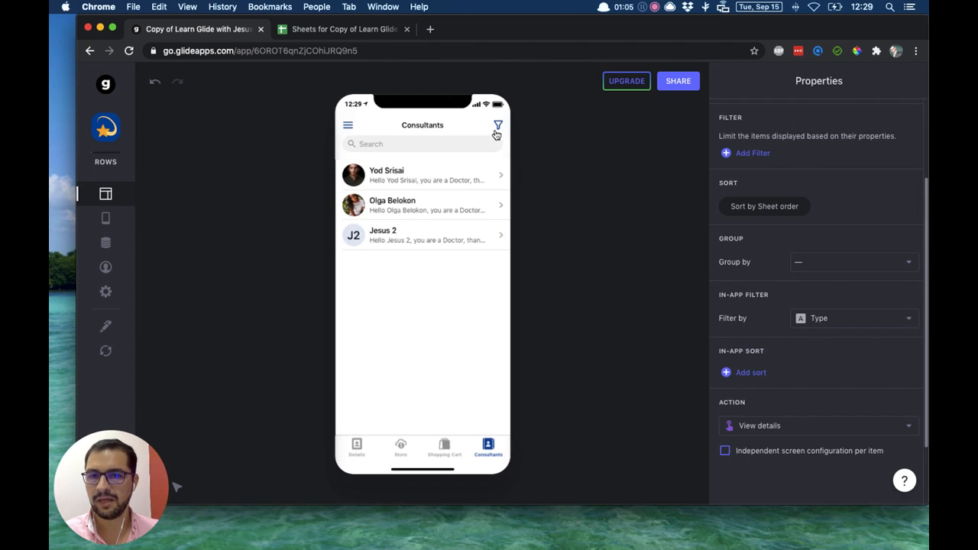
click(496, 132)
click(433, 182)
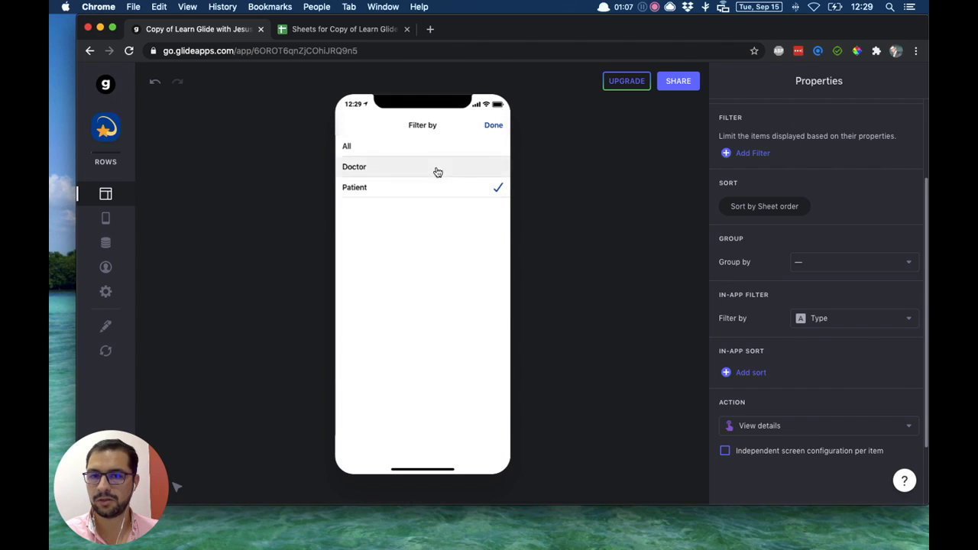
click(484, 125)
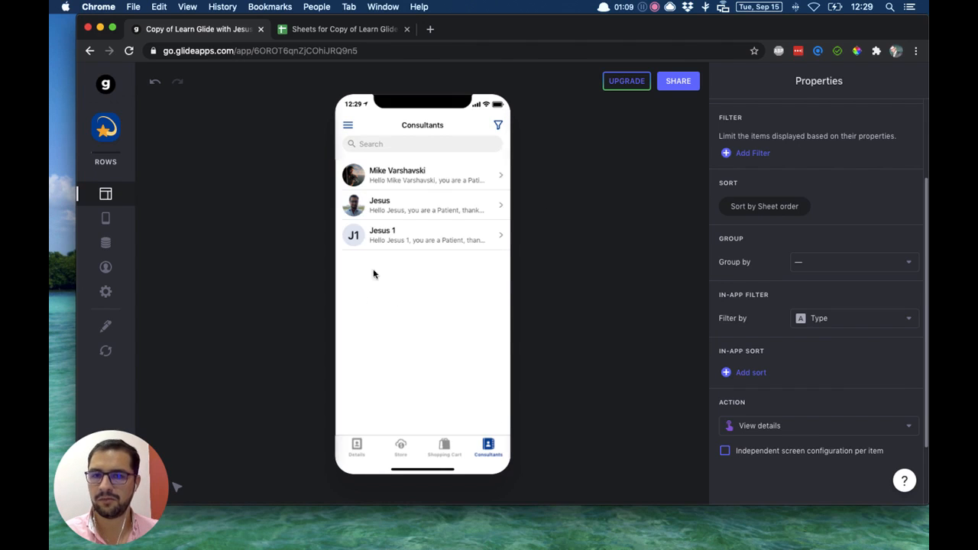
click(498, 125)
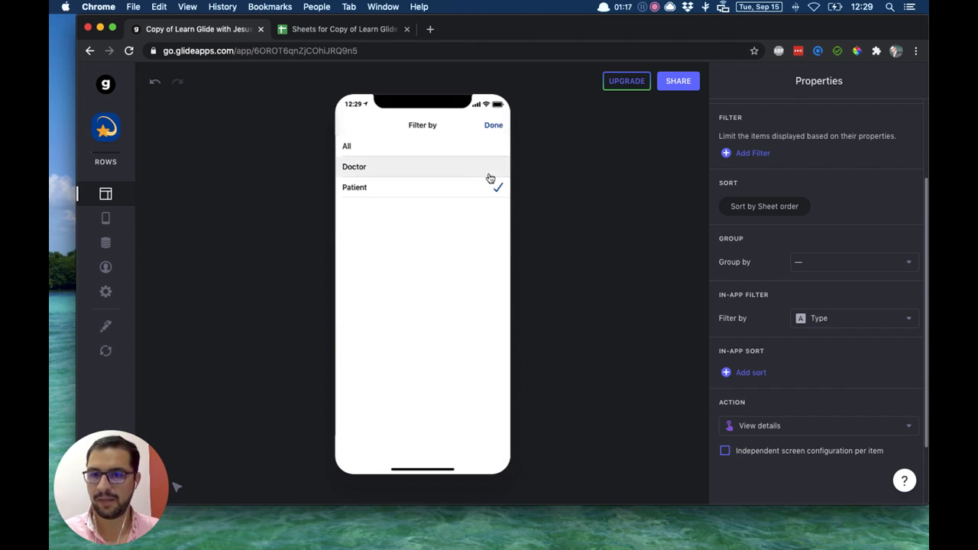
click(491, 148)
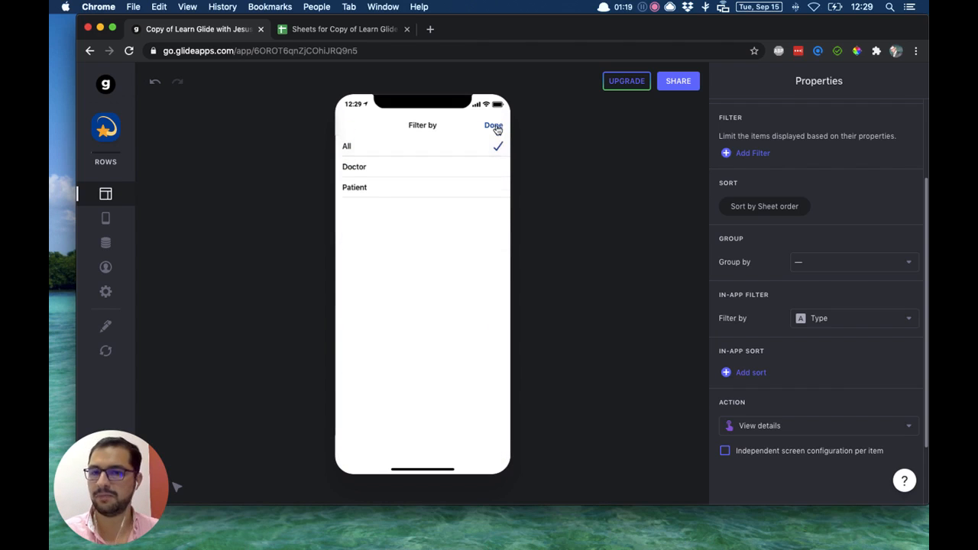
click(493, 125)
Filter the preview list by Doctor and Patient together, and return the filter to All.
click(496, 128)
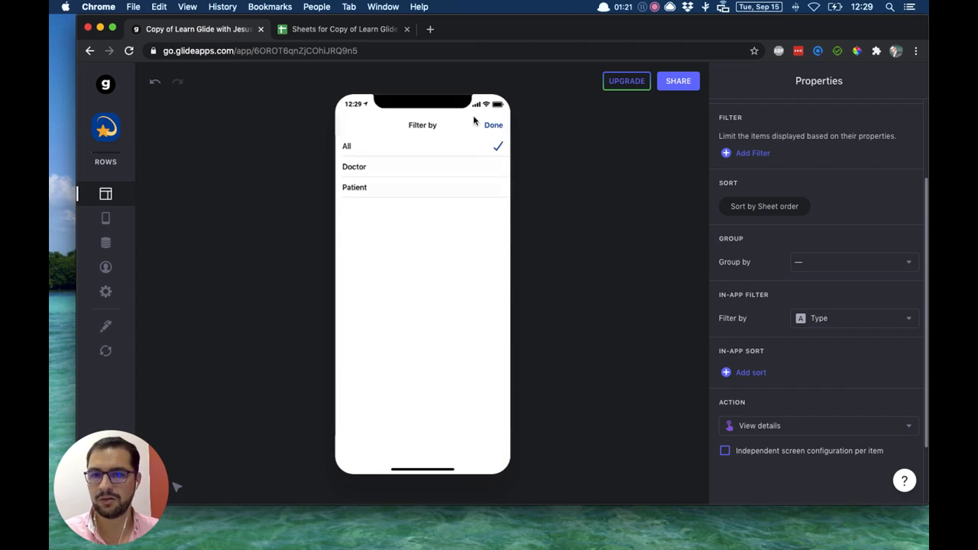
click(468, 169)
click(471, 187)
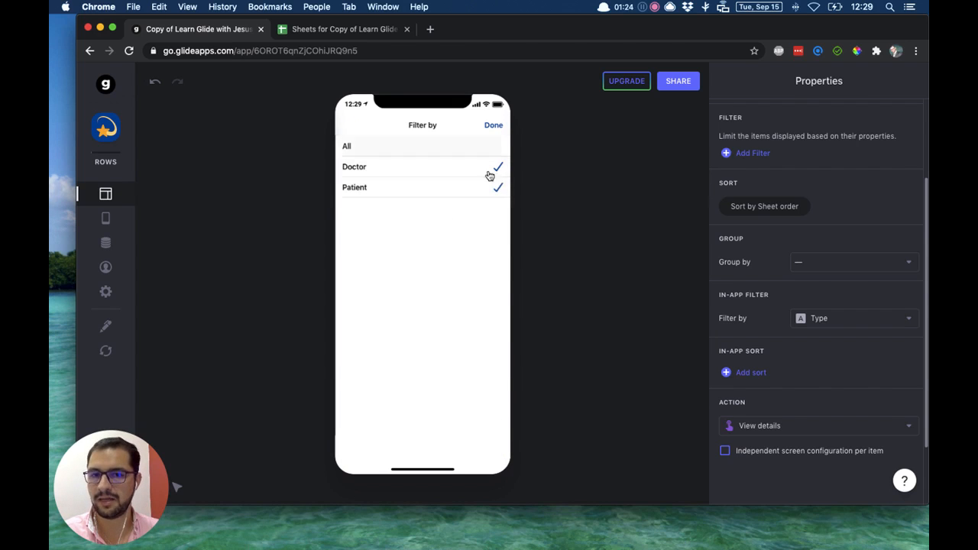
click(495, 126)
click(497, 130)
click(458, 144)
click(493, 127)
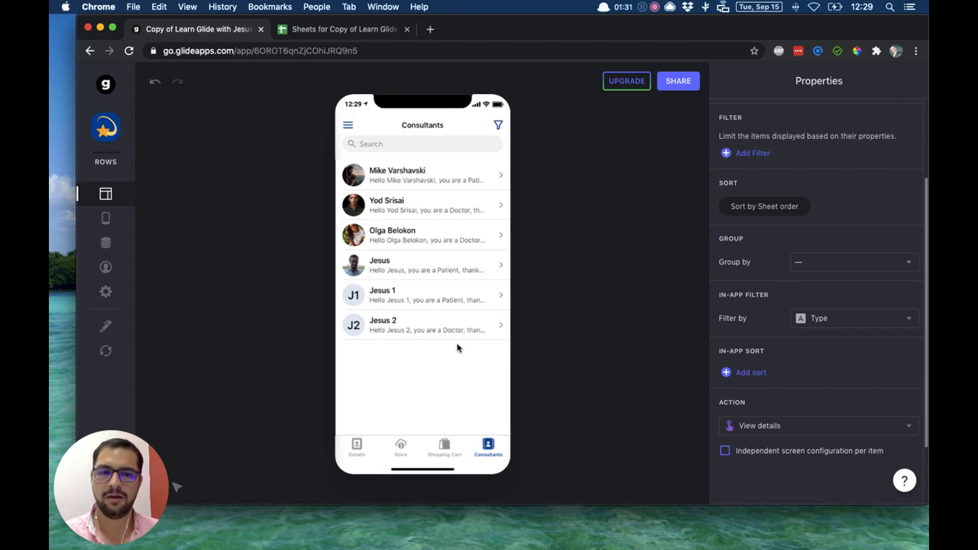
Group the Consultants list by Gender and check the Gender column in the Profiles data.
click(796, 266)
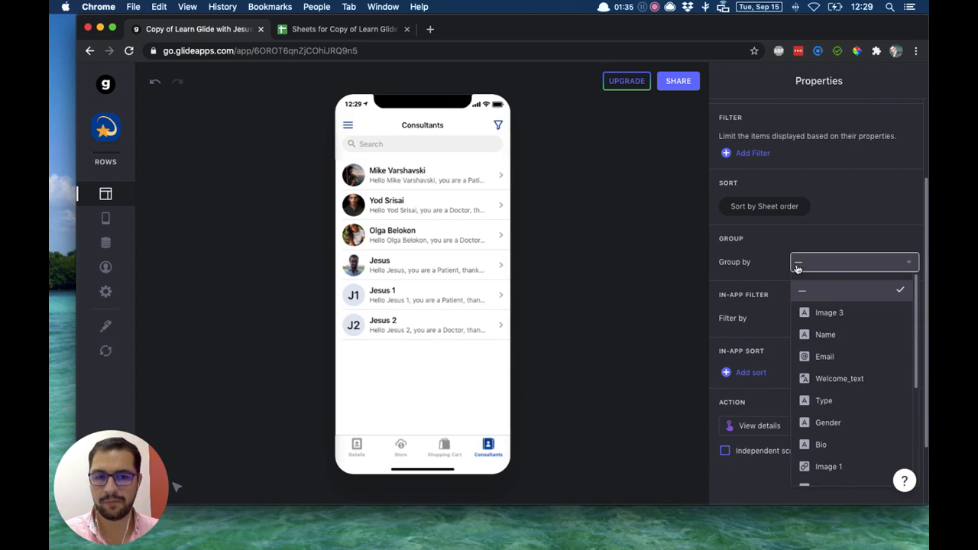
click(829, 422)
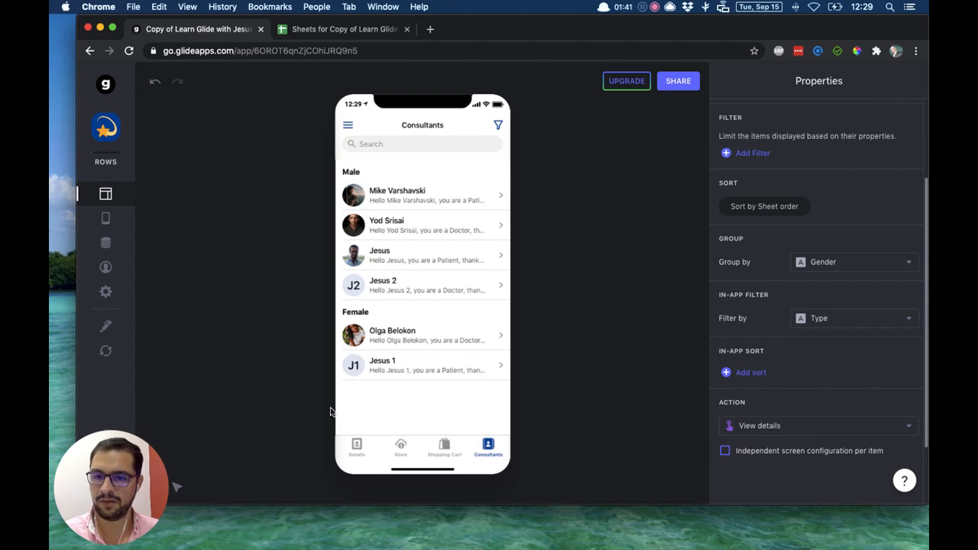
click(106, 242)
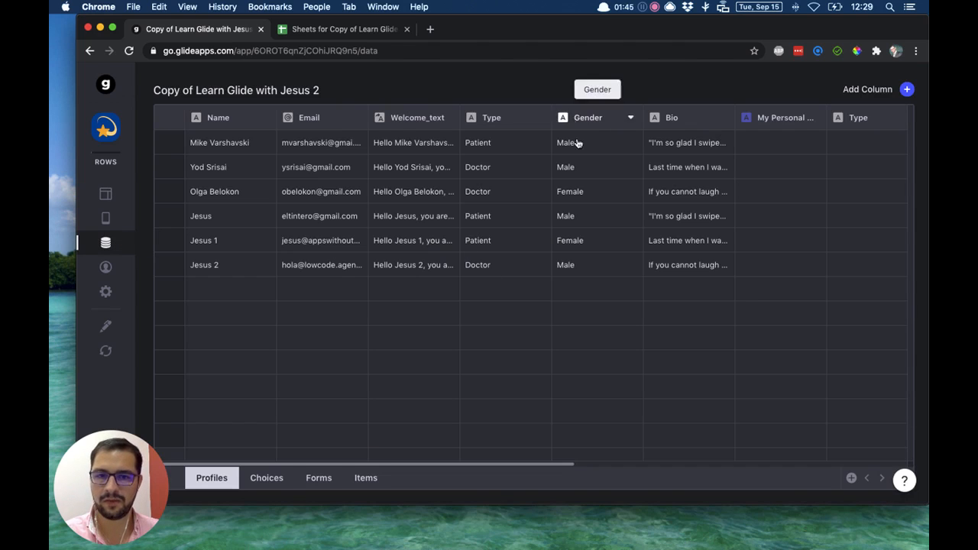
click(105, 194)
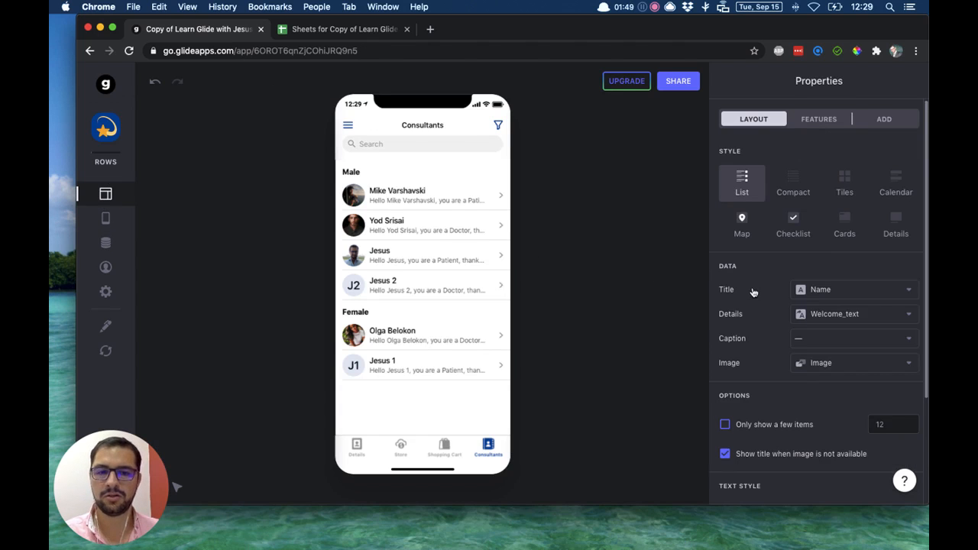
Add an in-app sort by Name to the Consultants list.
click(817, 121)
scroll(804, 330, down, 4)
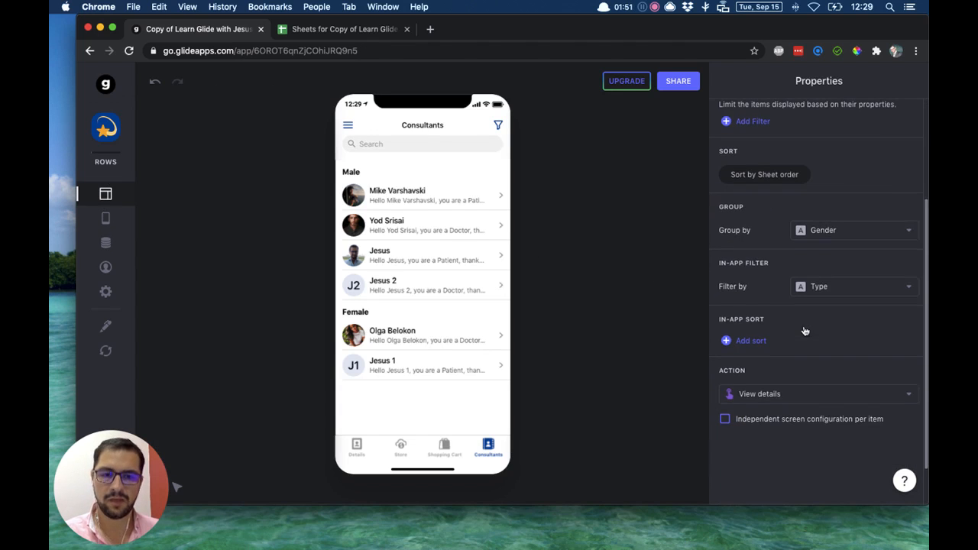
click(761, 344)
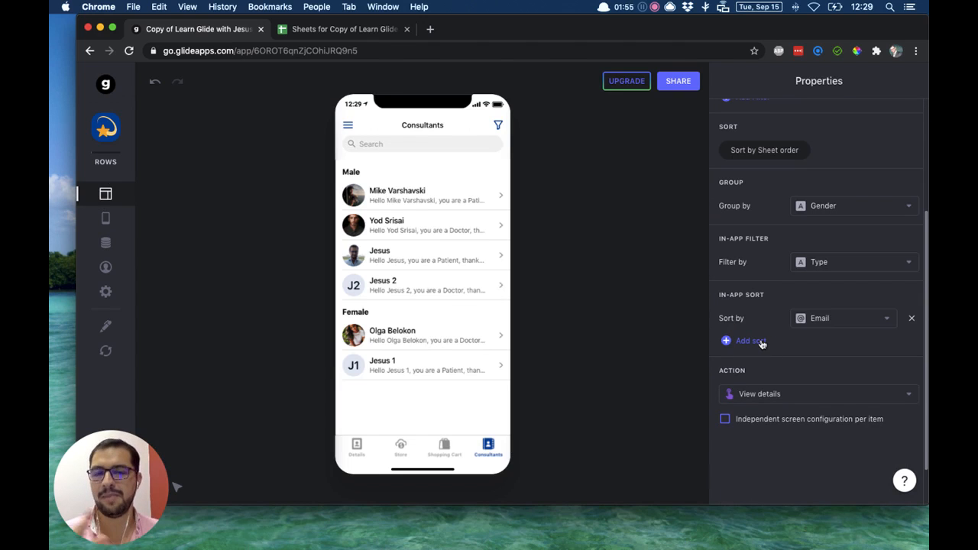
click(811, 322)
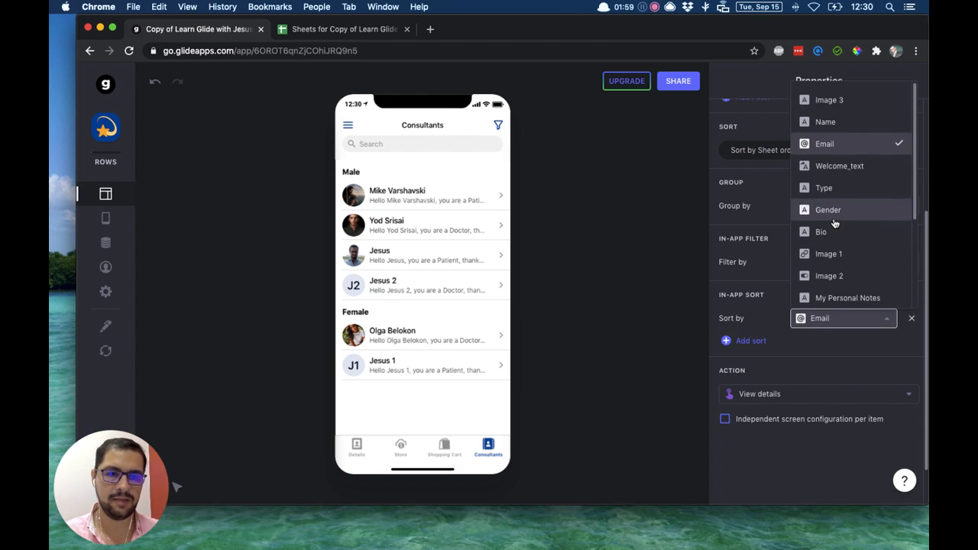
click(838, 122)
Add two more in-app sort options to the Consultants list, one by Gender and one by Bio.
click(753, 342)
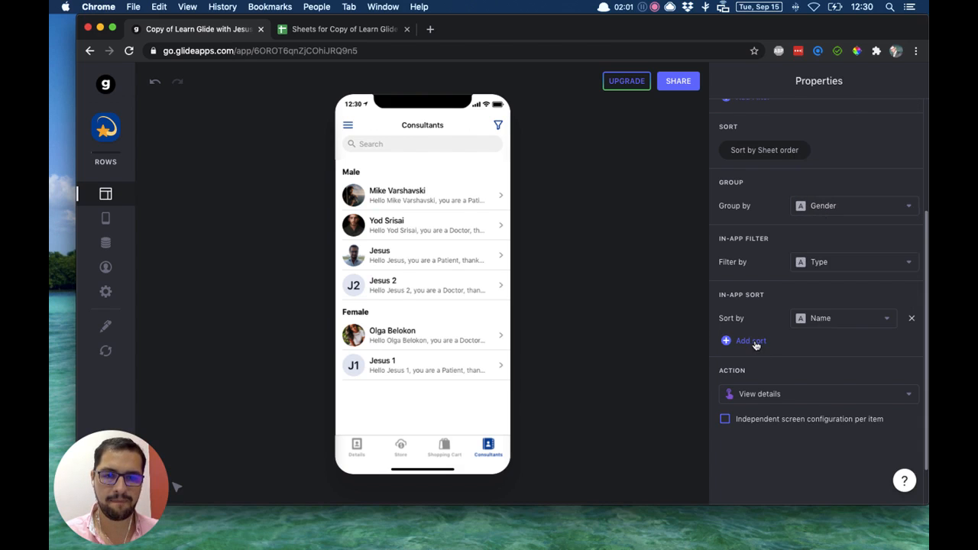
click(826, 320)
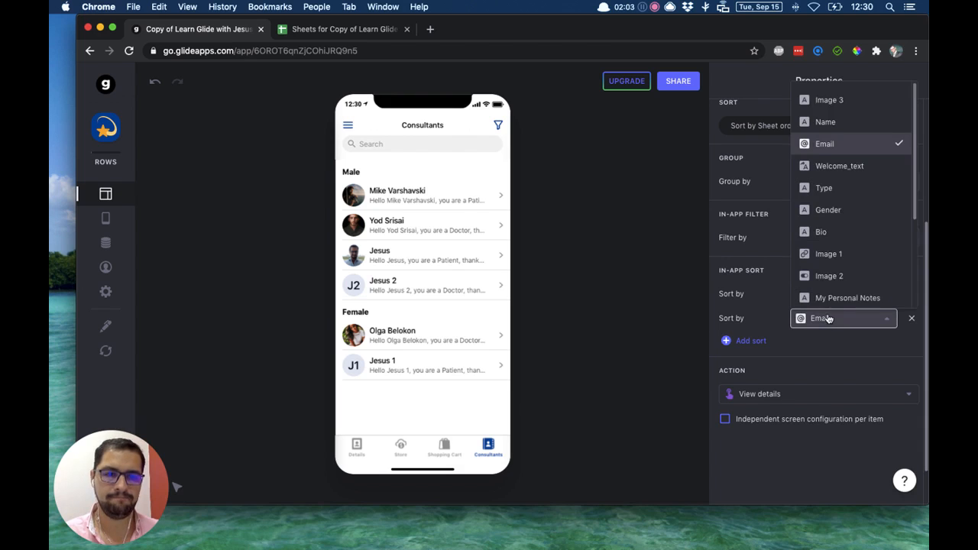
scroll(827, 233, down, 1)
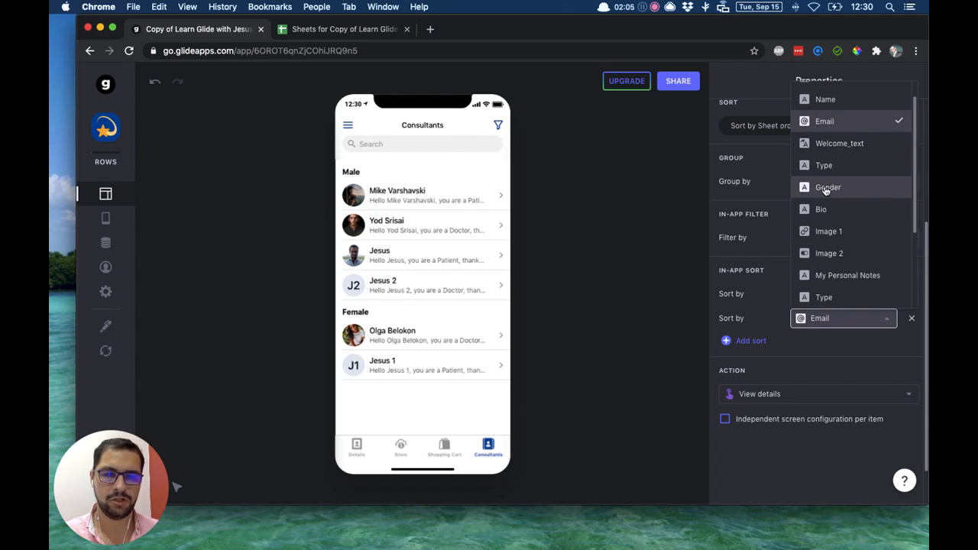
click(825, 189)
click(752, 341)
click(822, 320)
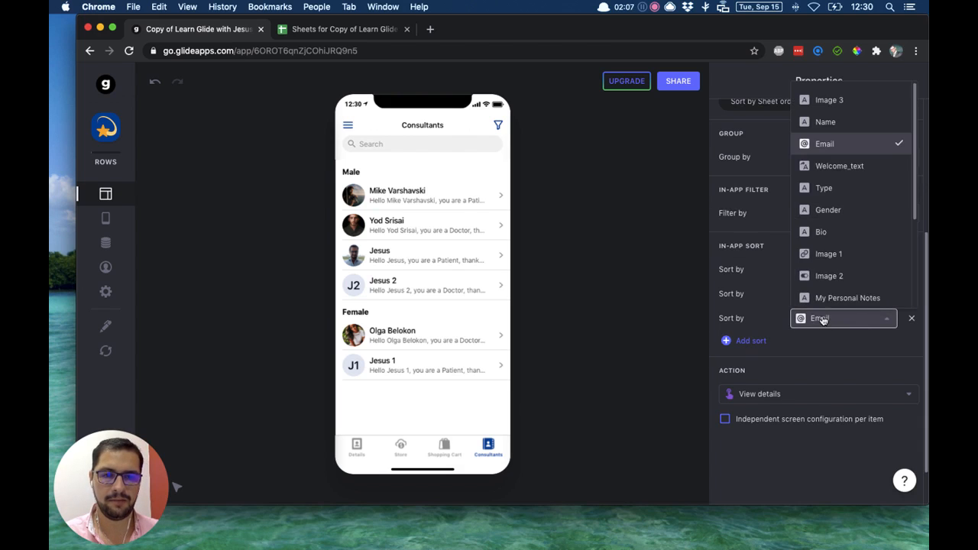
click(822, 232)
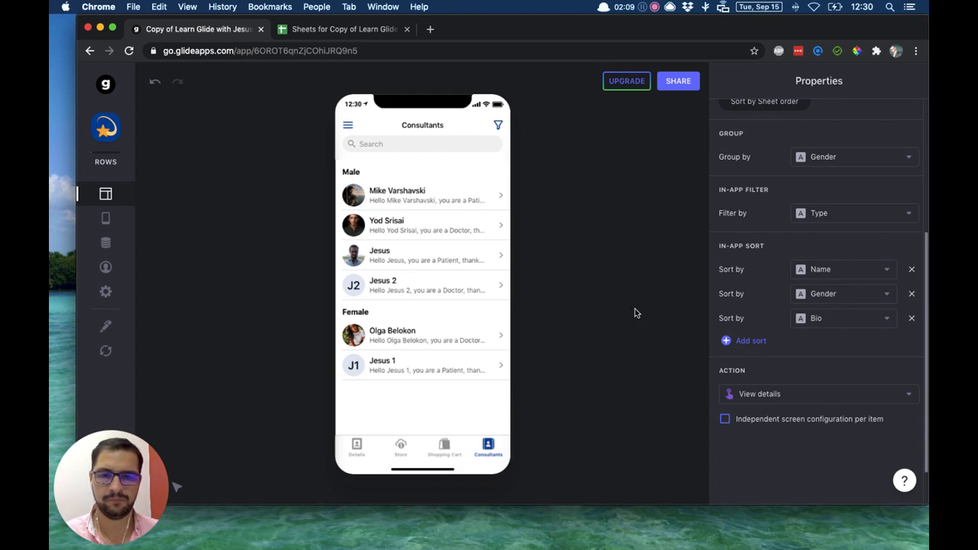
Sort the preview list by Name, and reopen the preview's filter and sort options.
click(498, 125)
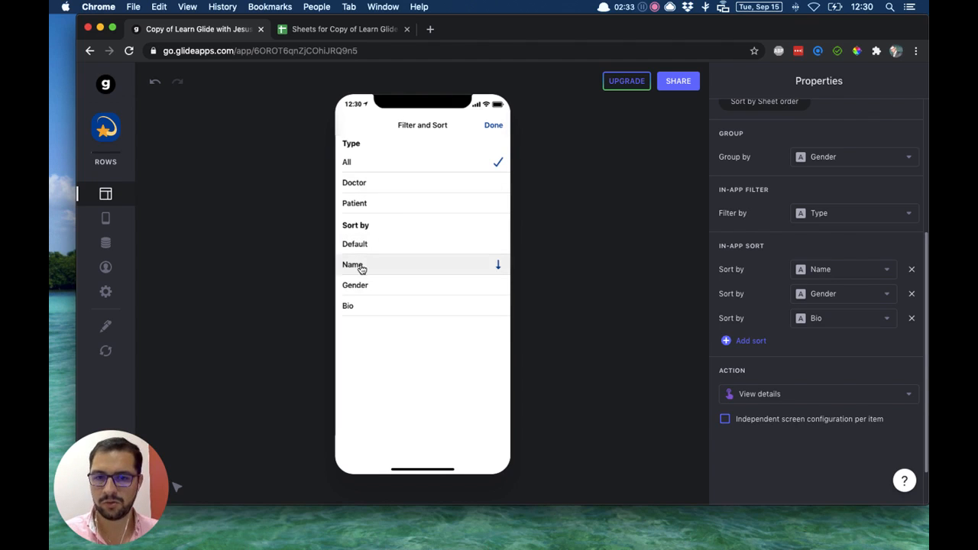
click(498, 126)
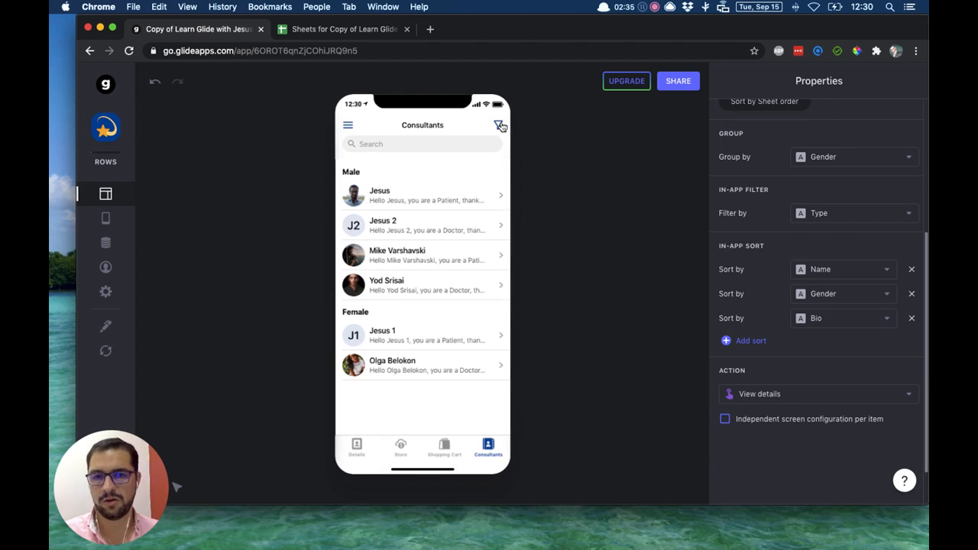
click(501, 126)
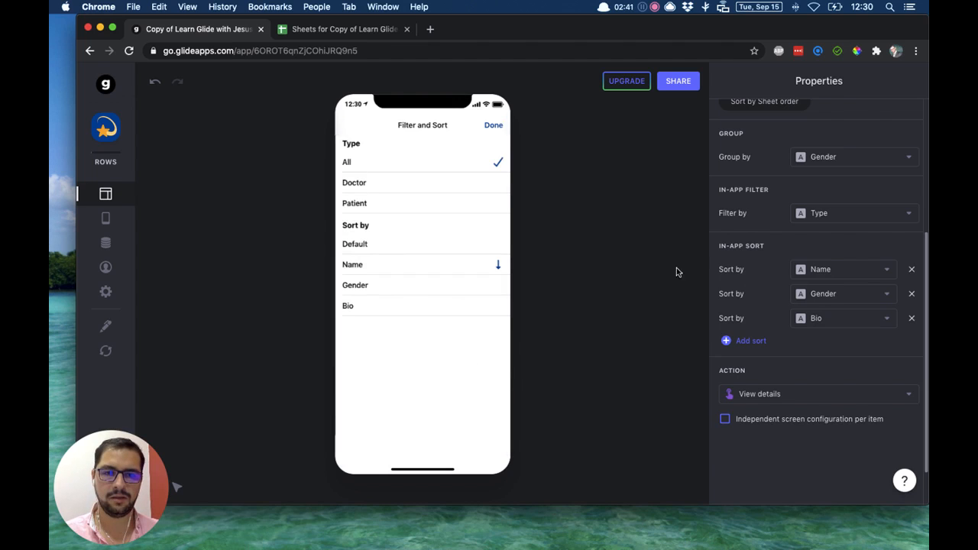
Remove the Name, Gender and Bio in-app sort options from the Consultants list.
click(912, 270)
click(911, 269)
click(911, 270)
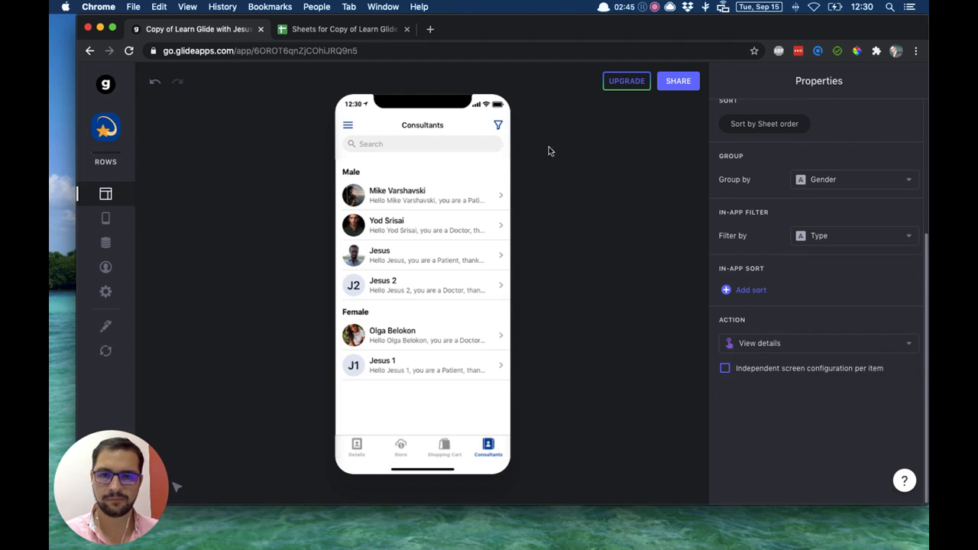
Examine the choices offered by the Type in-app filter in the preview, leaving the filter on All.
scroll(796, 191, up, 3)
scroll(796, 191, up, 2)
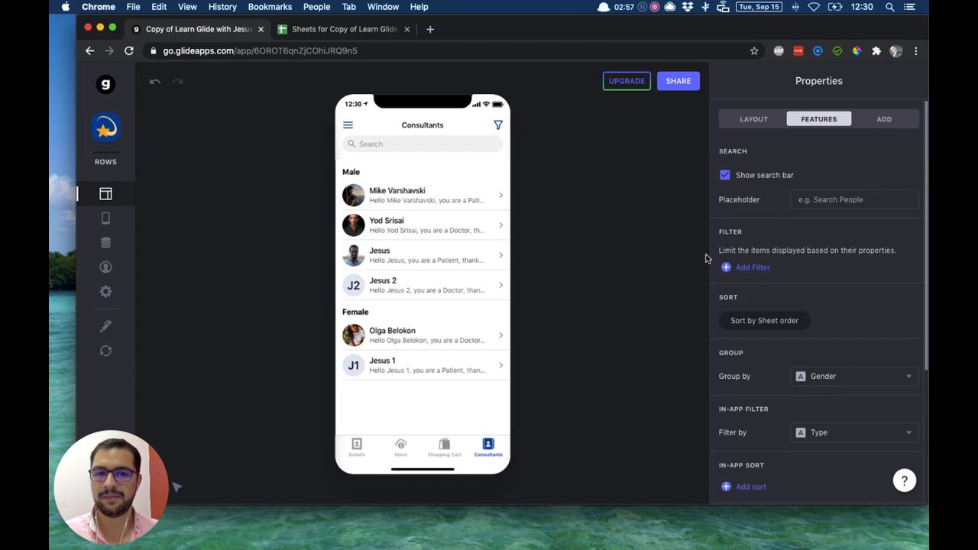
click(498, 124)
click(495, 125)
click(498, 126)
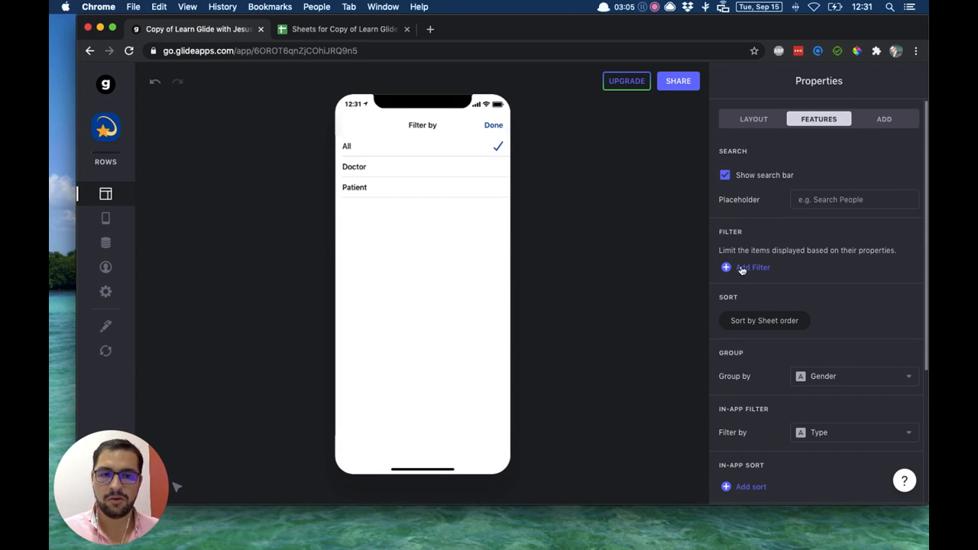
click(494, 126)
Add a filter to the Consultants list that shows only items whose Gender is Male.
click(741, 267)
click(752, 271)
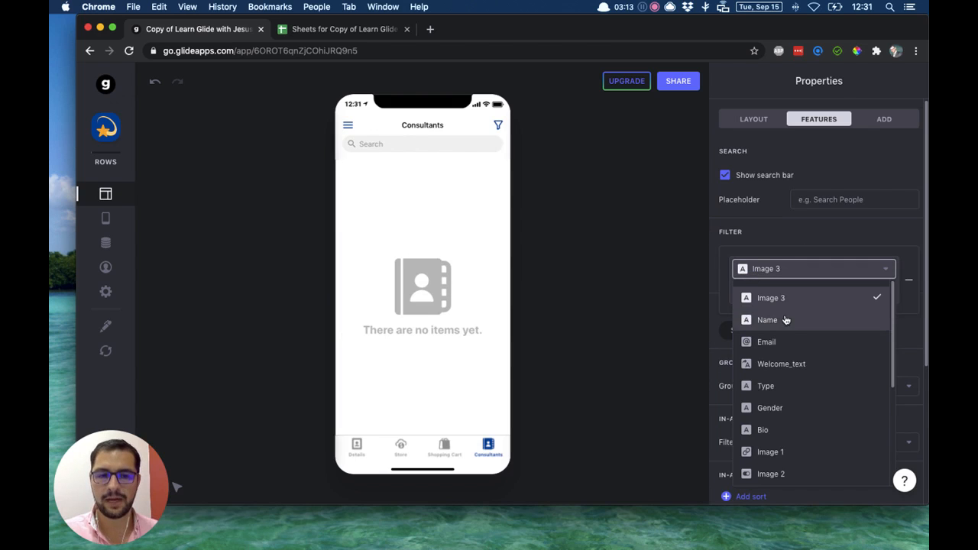
click(789, 407)
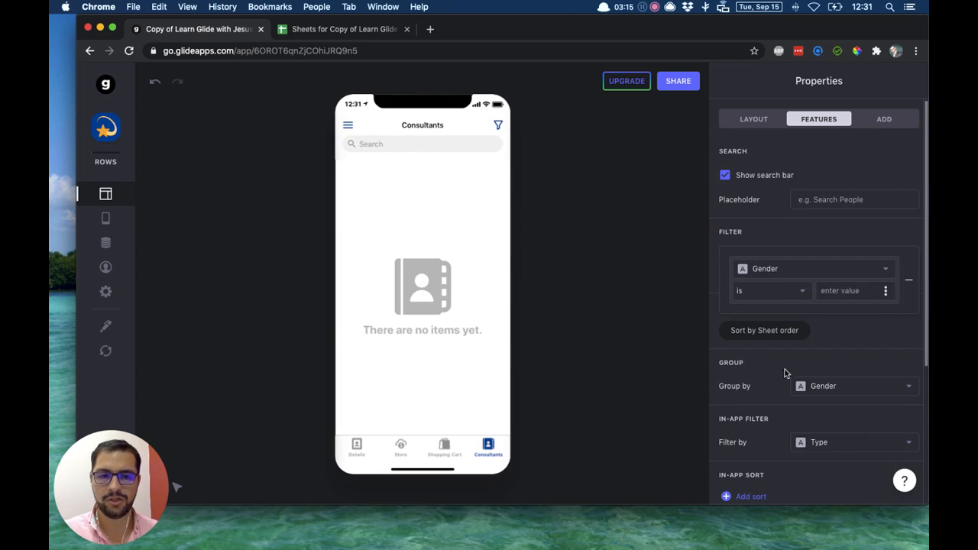
click(844, 294)
text(Male)
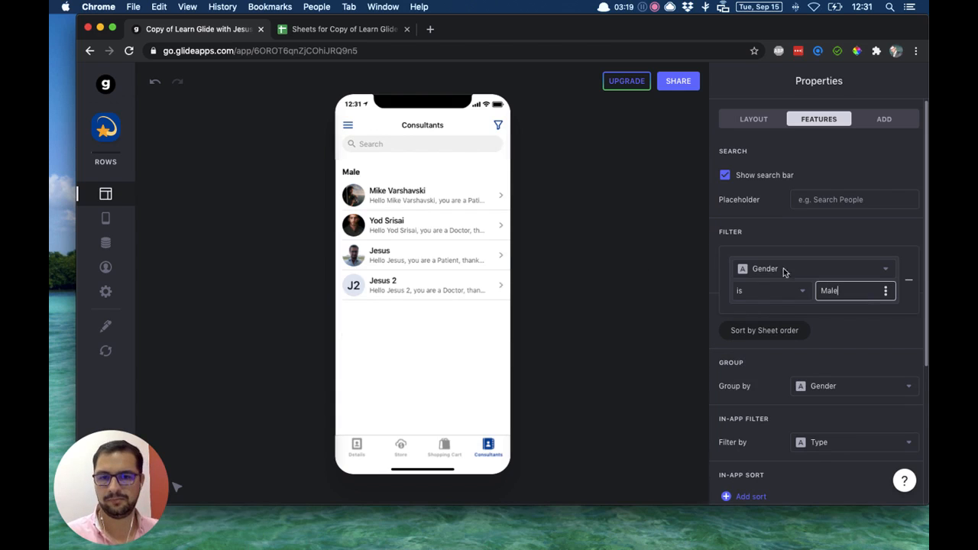
click(609, 274)
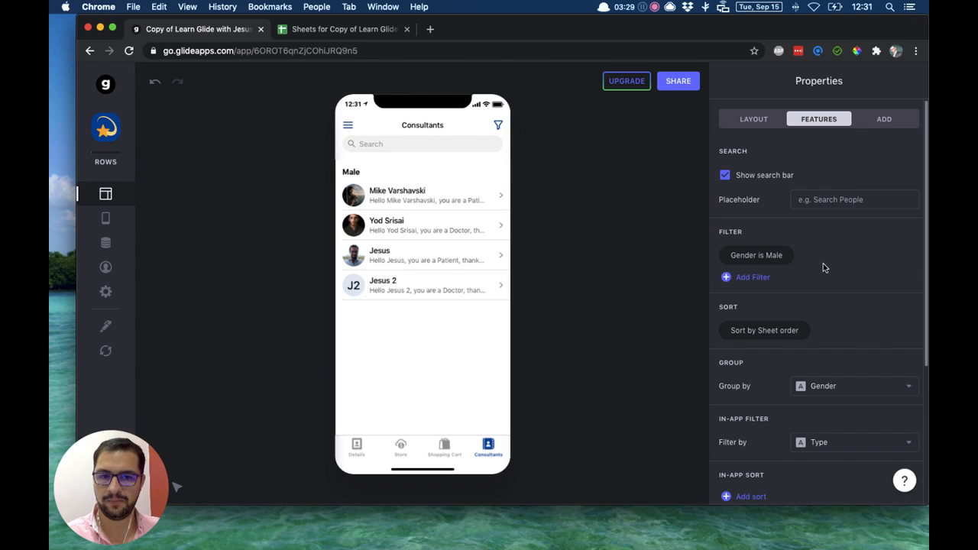
Change the Gender filter's comparison value to the Gender column of the User profile.
click(738, 255)
click(755, 268)
scroll(764, 351, down, 3)
click(767, 250)
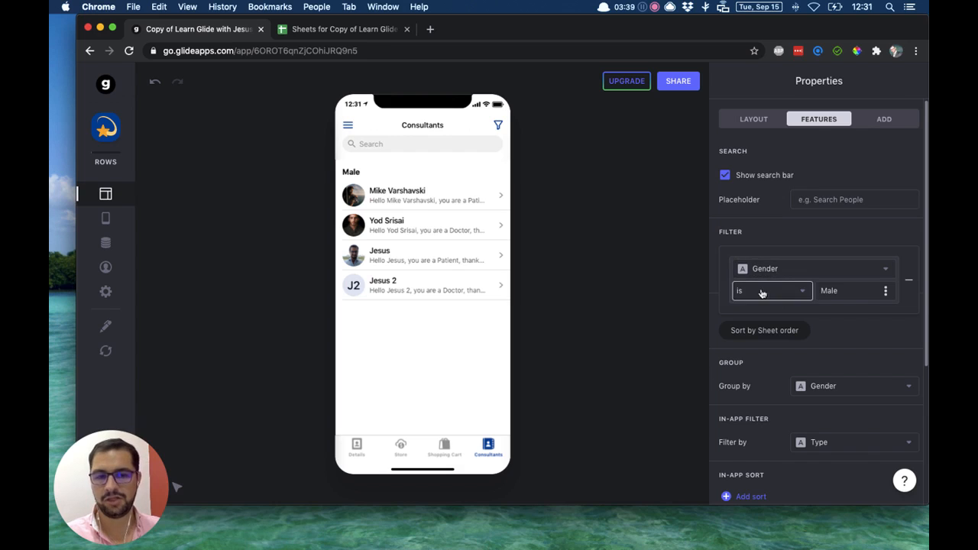
click(886, 291)
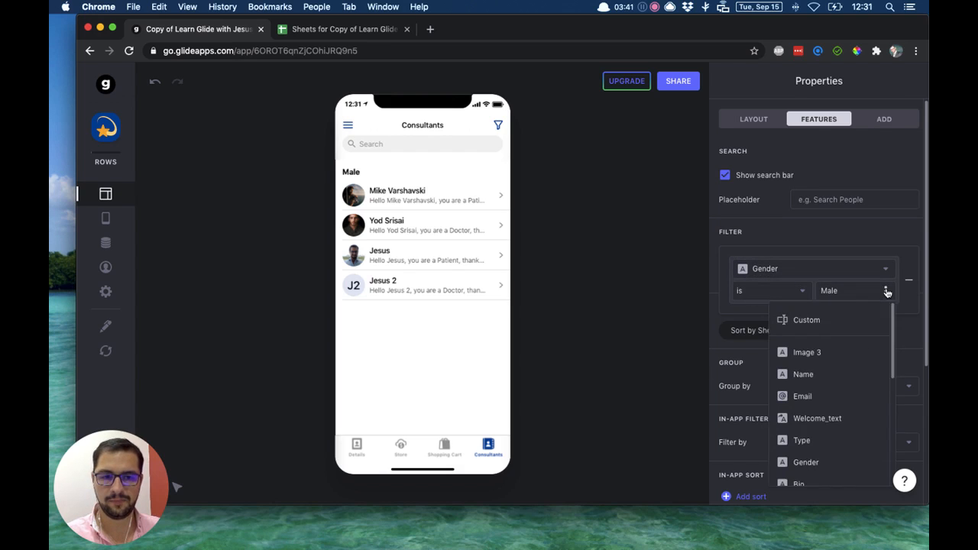
scroll(836, 346, down, 5)
mouse_move(821, 472)
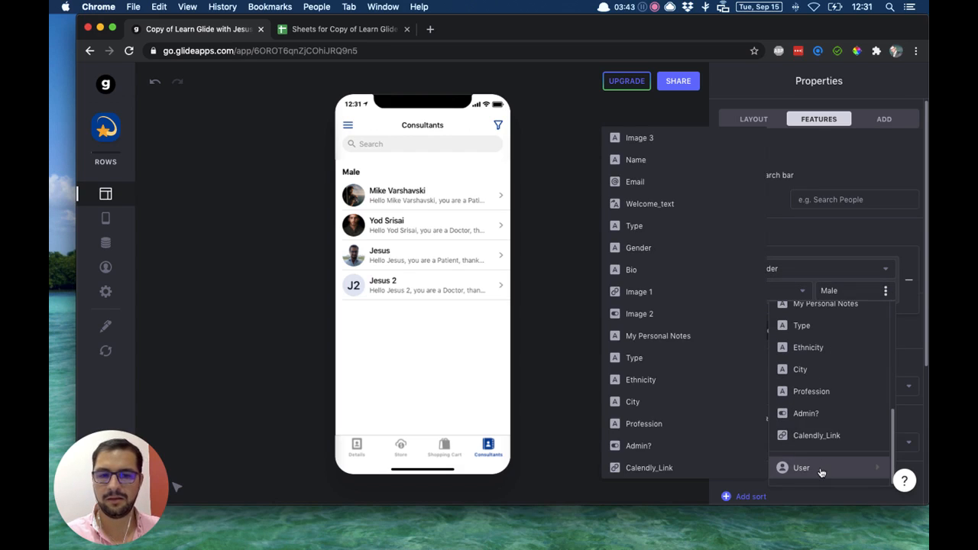
click(674, 249)
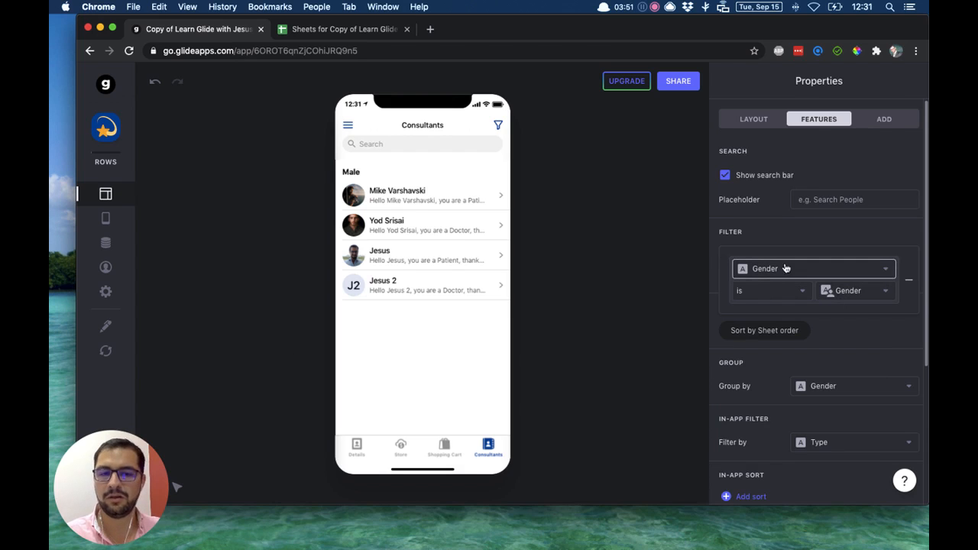
Review the Gender filter's column and comparison value choices, including the User profile columns, leaving both on Gender.
click(758, 269)
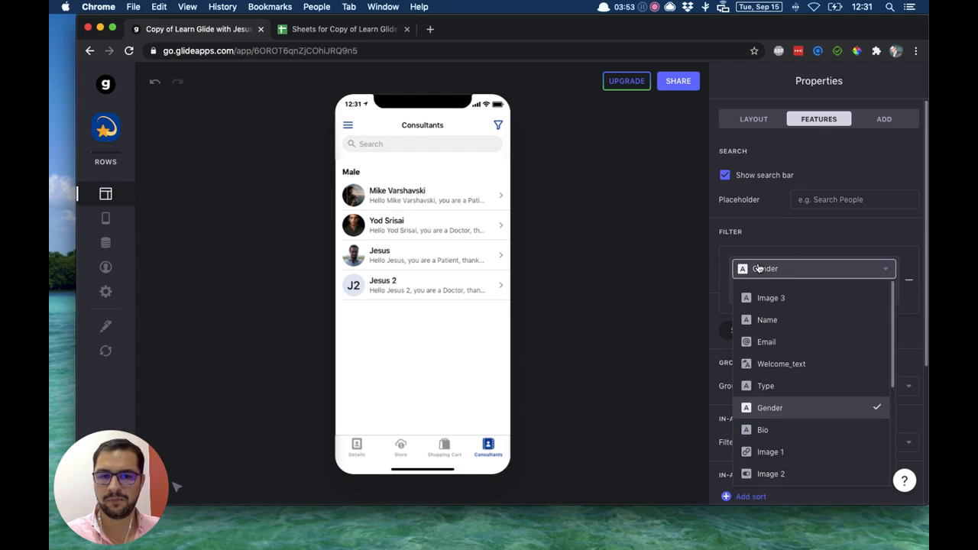
click(765, 416)
click(852, 290)
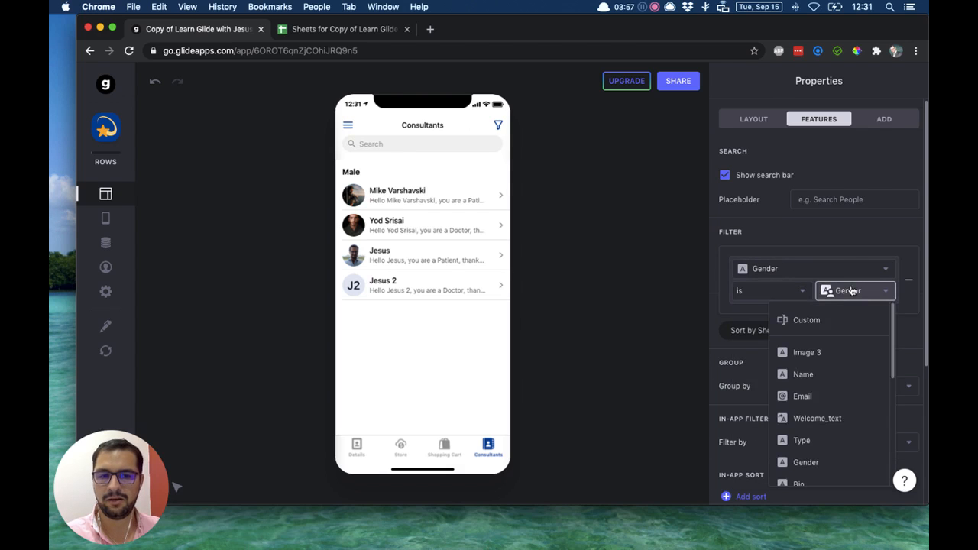
scroll(833, 382, down, 5)
mouse_move(816, 466)
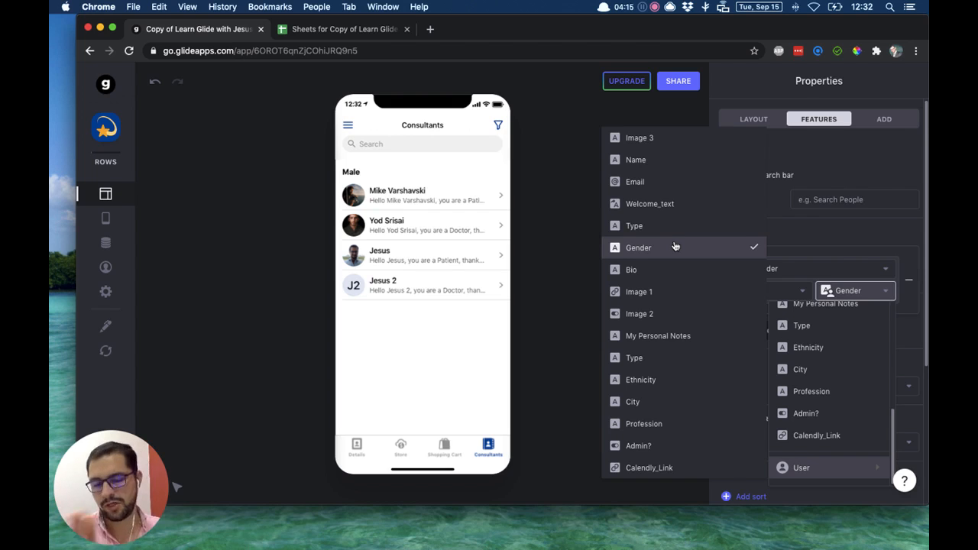
click(813, 249)
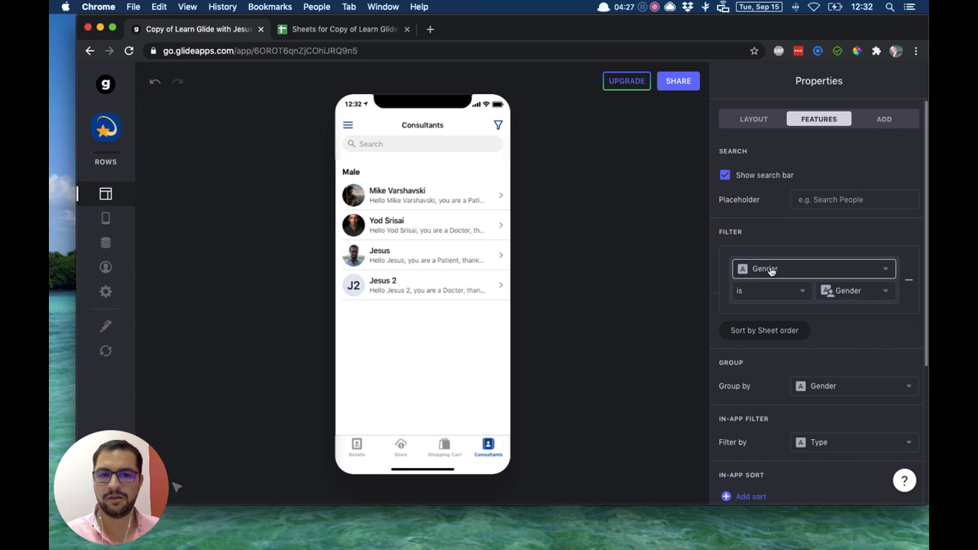
Set the Gender filter's condition to "is not" the User's Gender, and remove the filter from the list.
click(767, 293)
click(799, 336)
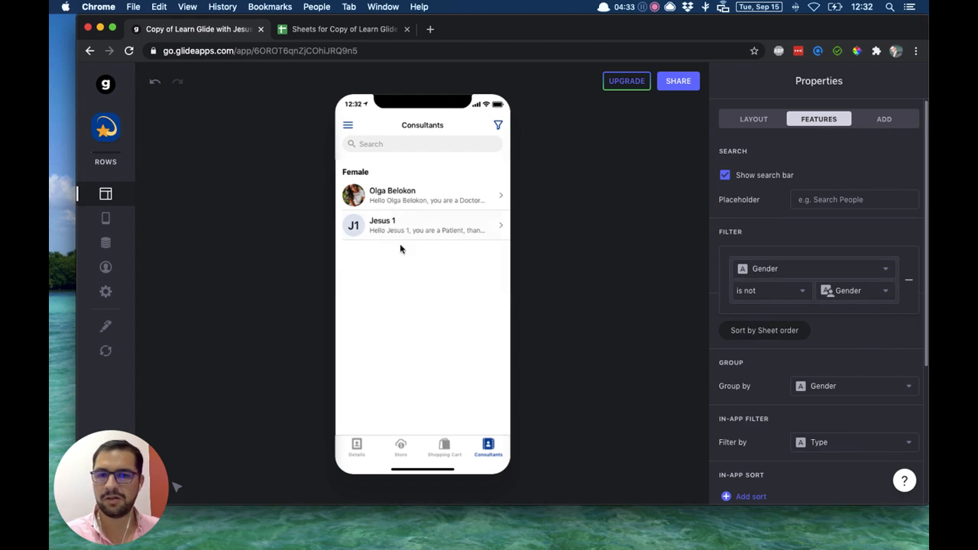
click(831, 297)
scroll(833, 340, down, 5)
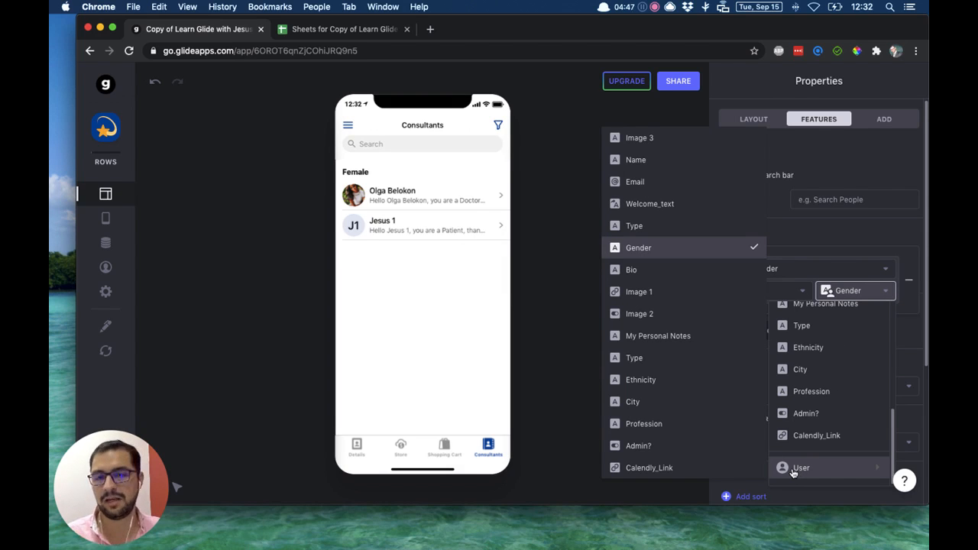
click(632, 255)
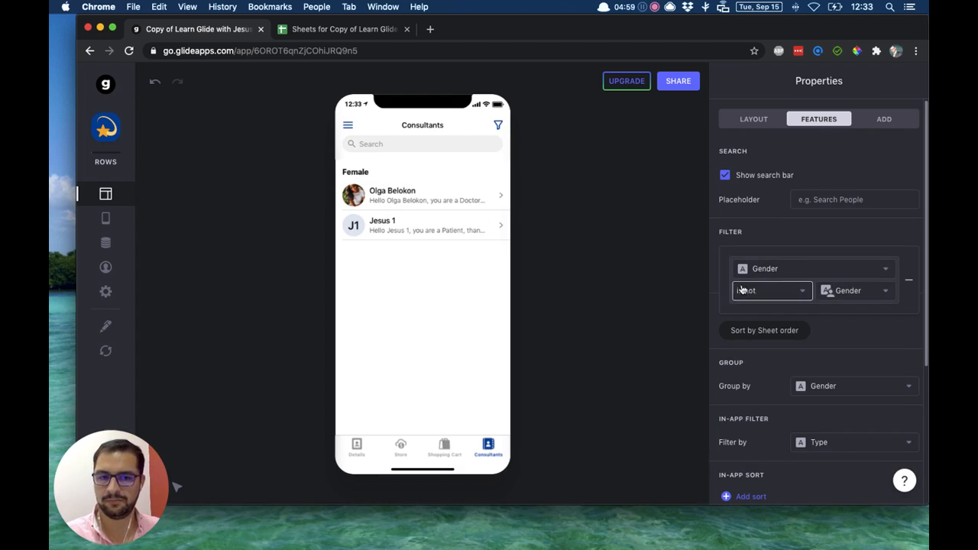
click(911, 284)
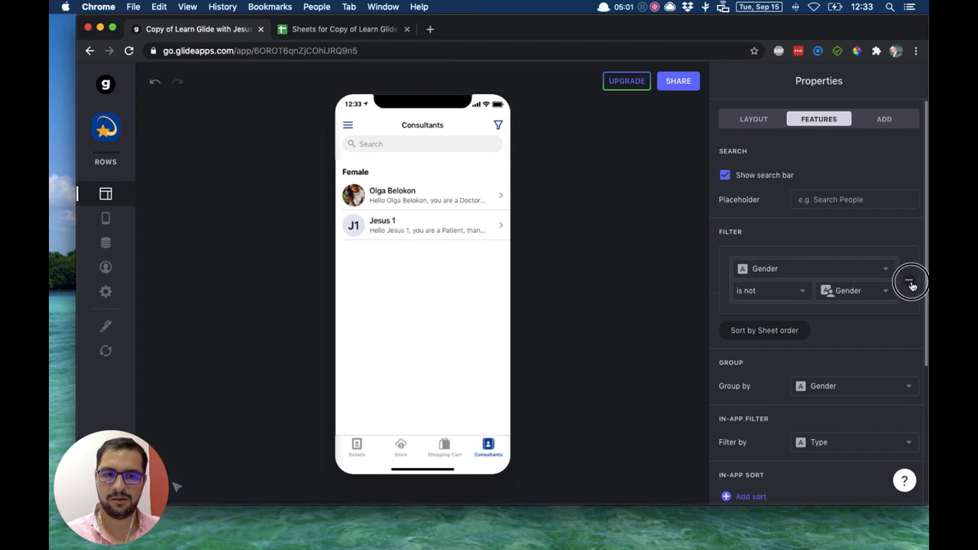
Add a filter to the Consultants list that shows only items whose Name includes "a".
click(742, 267)
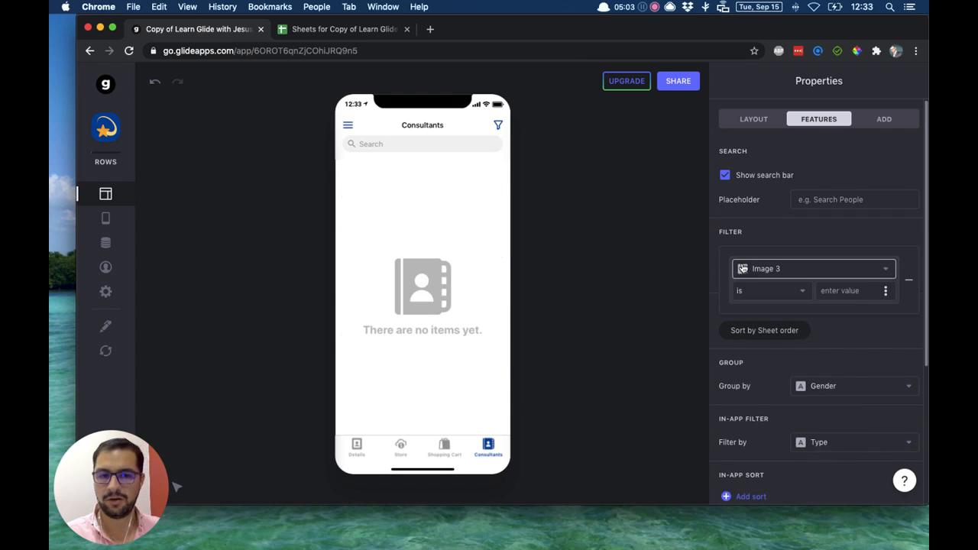
click(742, 269)
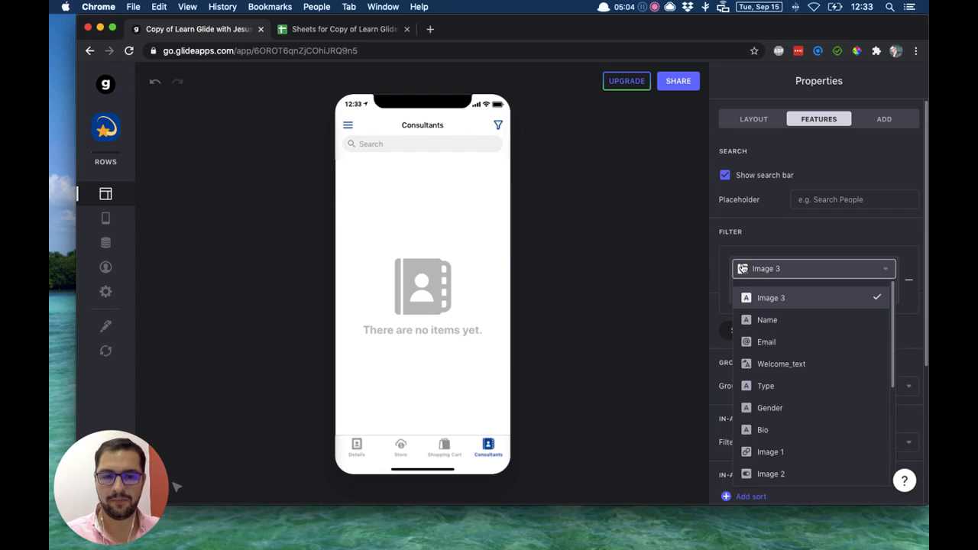
click(787, 326)
click(755, 292)
click(789, 409)
click(844, 291)
text(a)
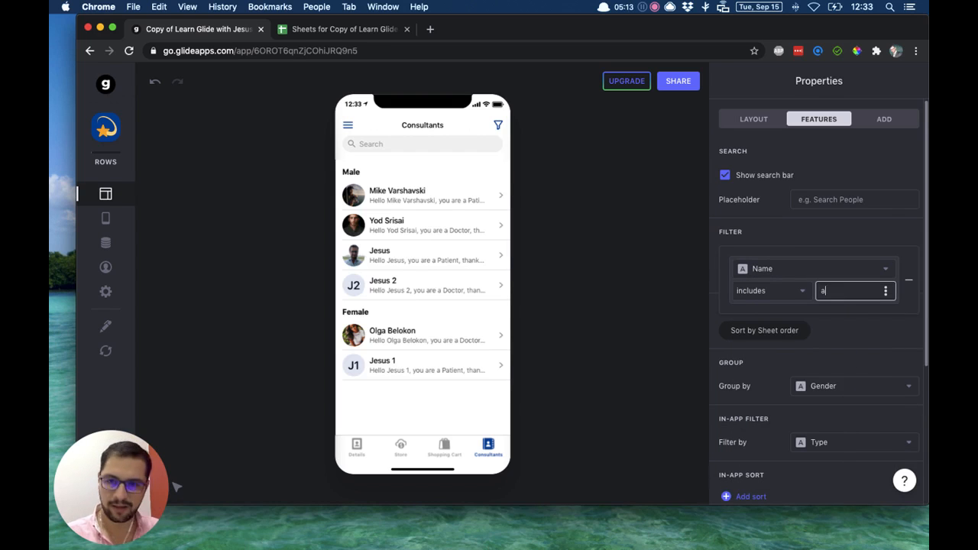
click(641, 270)
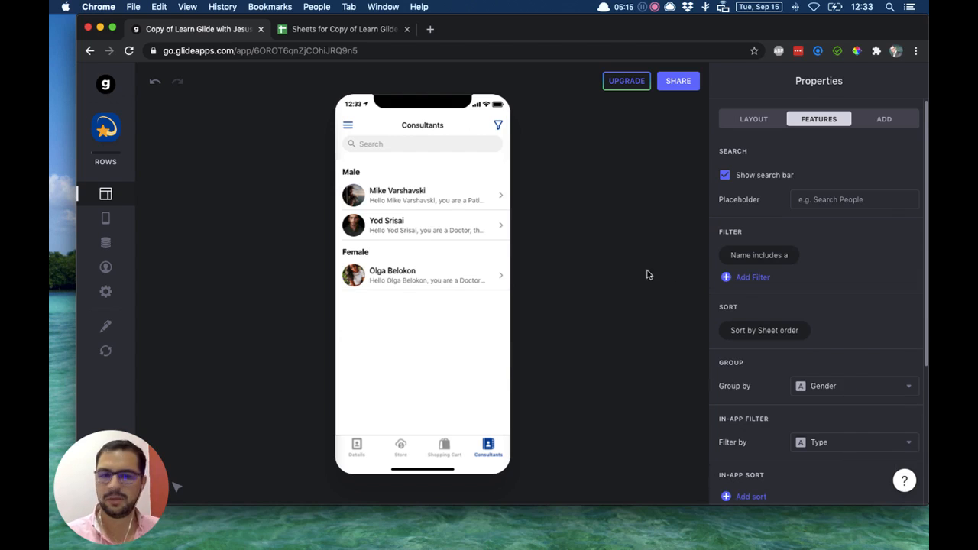
Review the comparison values and conditions available for the Name filter without changing them.
click(793, 259)
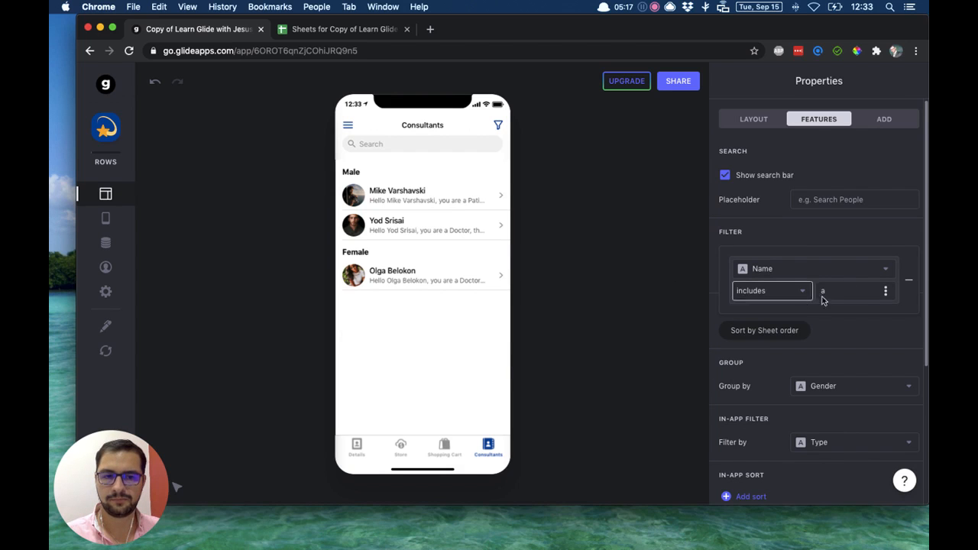
click(886, 292)
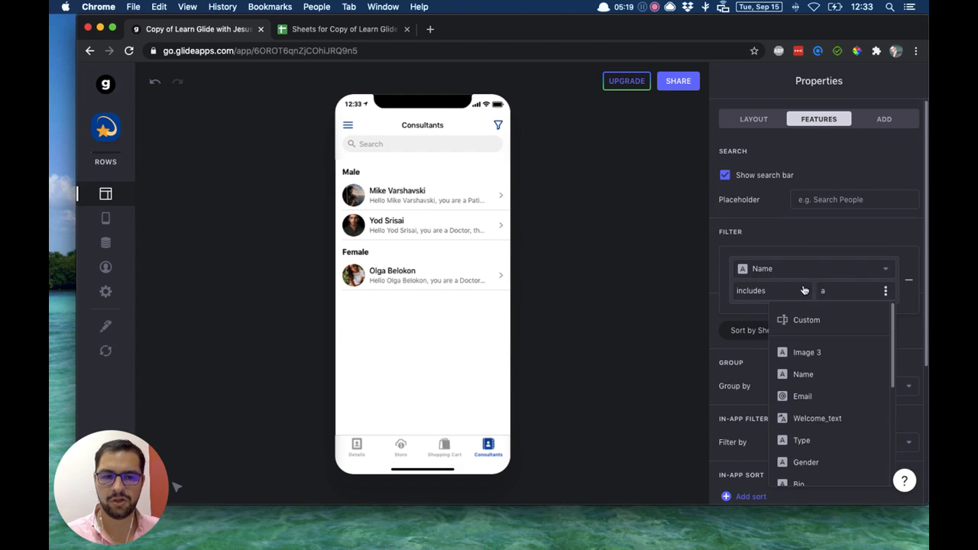
click(747, 235)
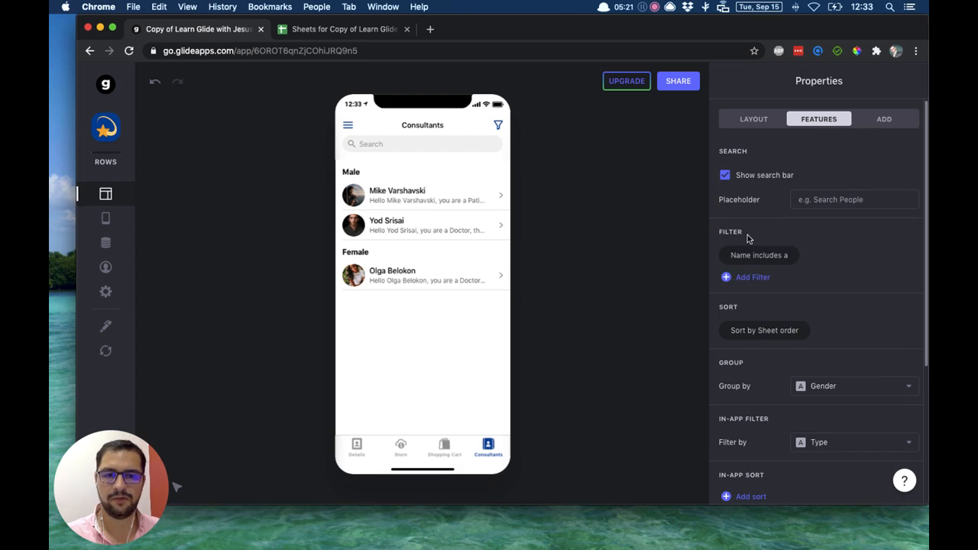
click(791, 260)
click(767, 291)
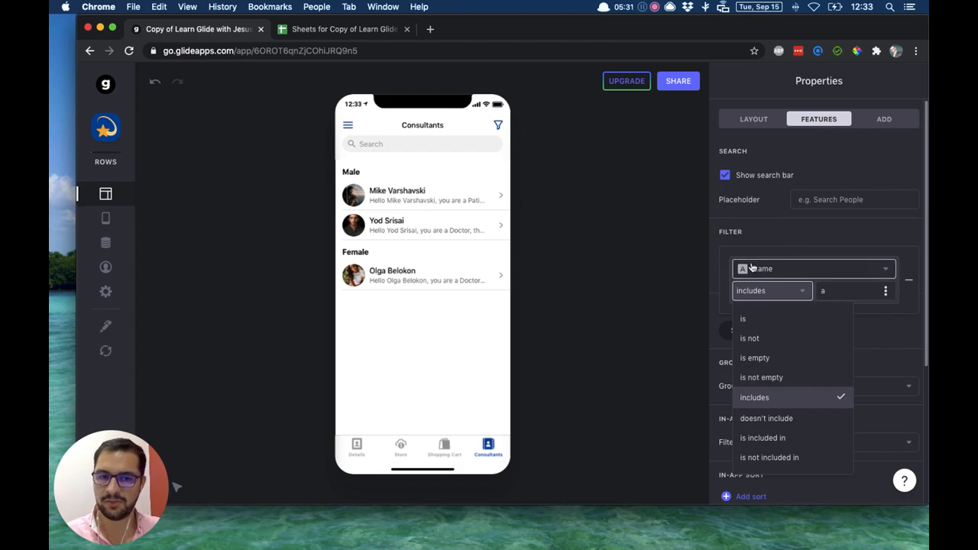
click(787, 236)
click(792, 253)
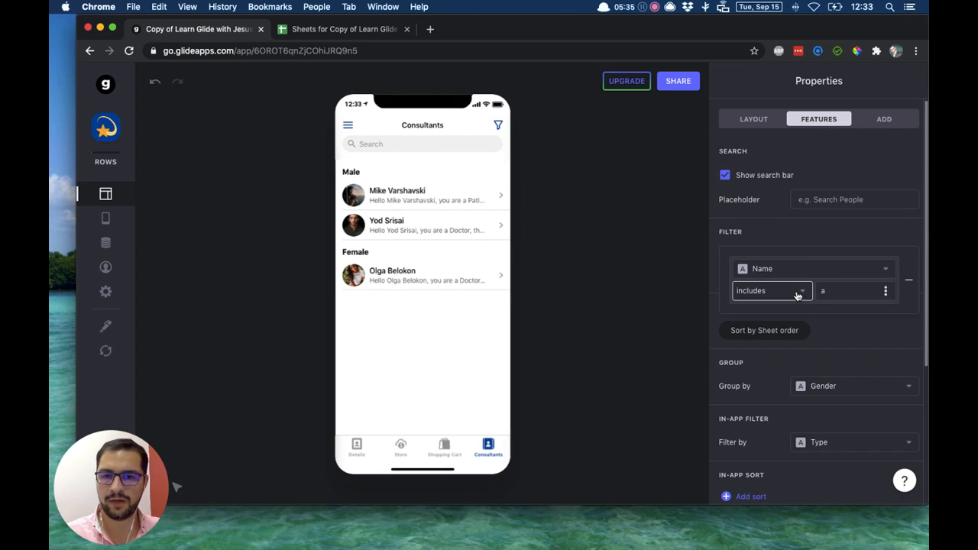
Switch the filter to the Image column, trying the "is empty" condition and settling on "is not empty".
click(789, 275)
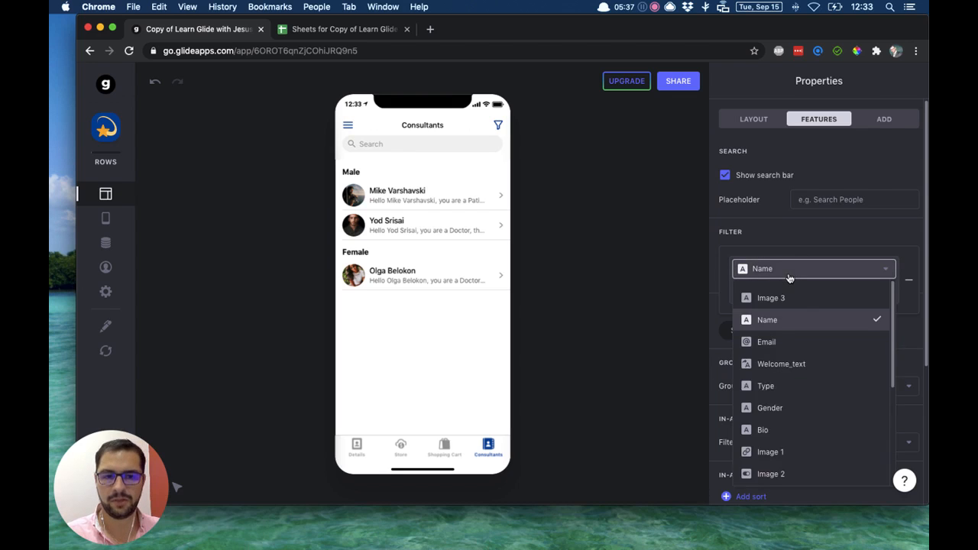
scroll(821, 408, down, 3)
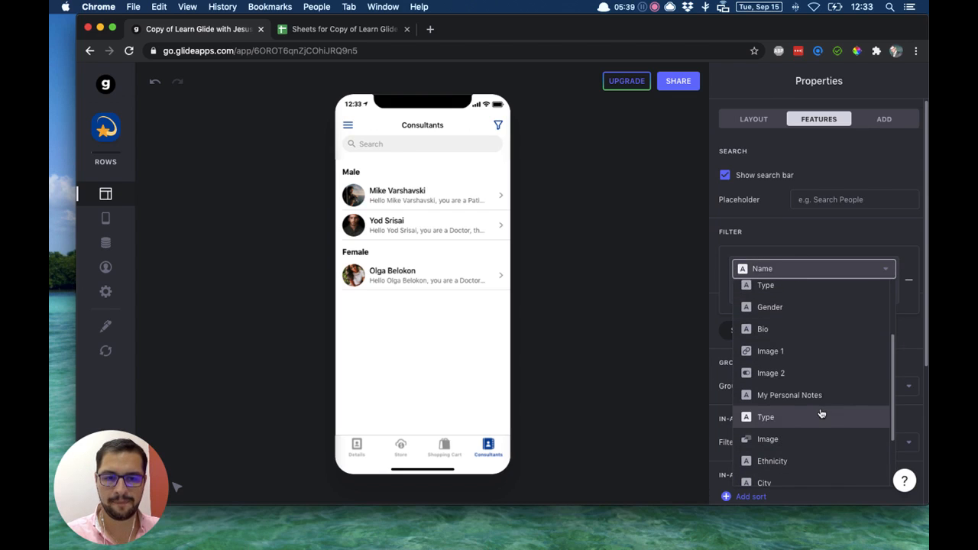
click(820, 417)
click(751, 296)
click(751, 297)
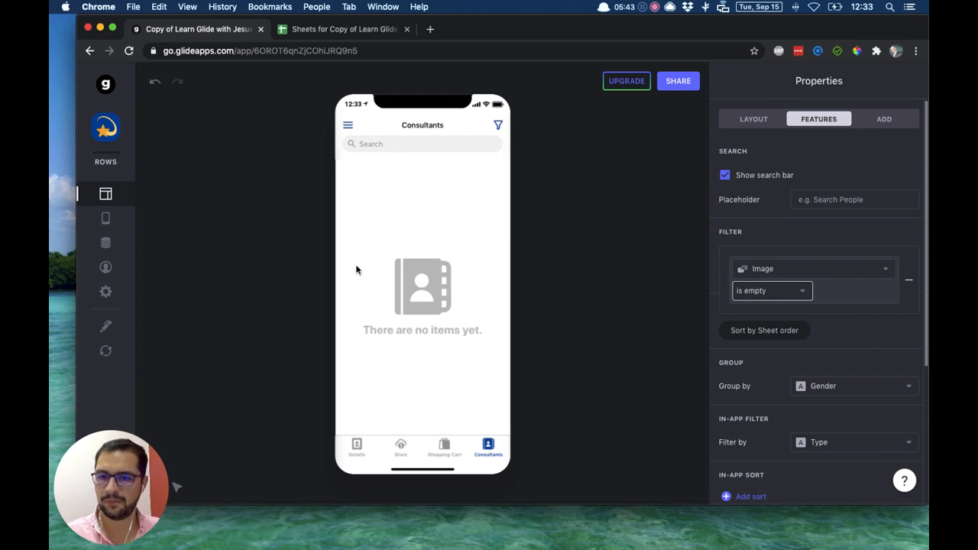
click(738, 290)
click(770, 340)
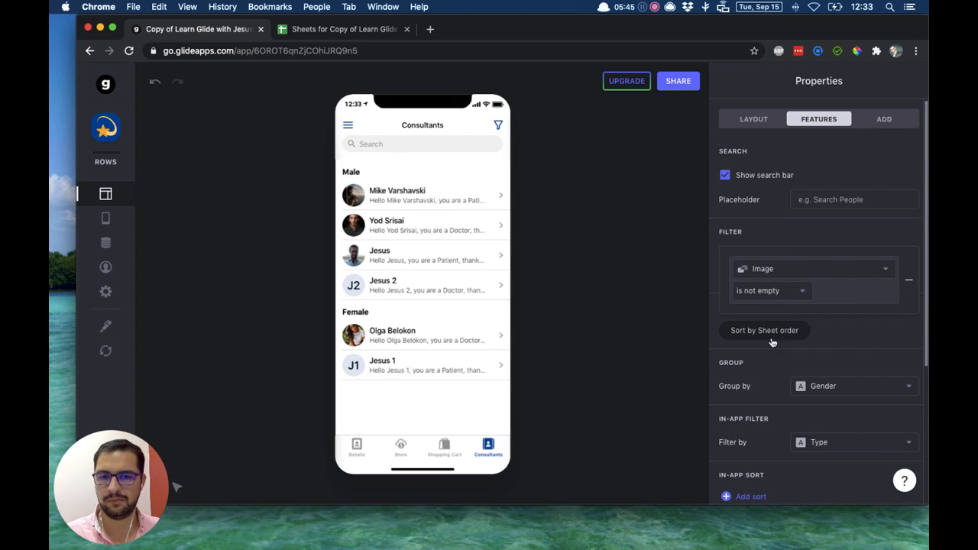
Change the column of the "is not empty" filter to Image 1.
click(735, 268)
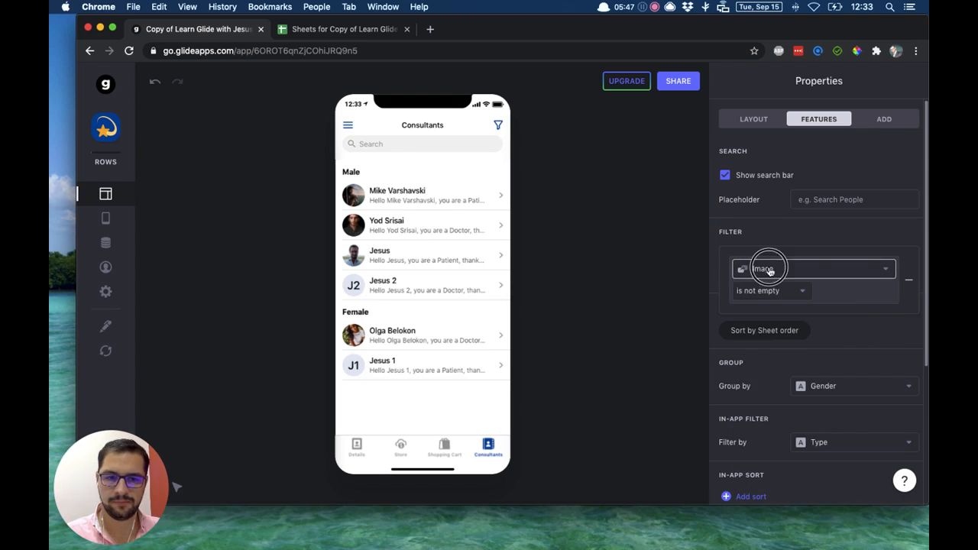
scroll(830, 413, down, 3)
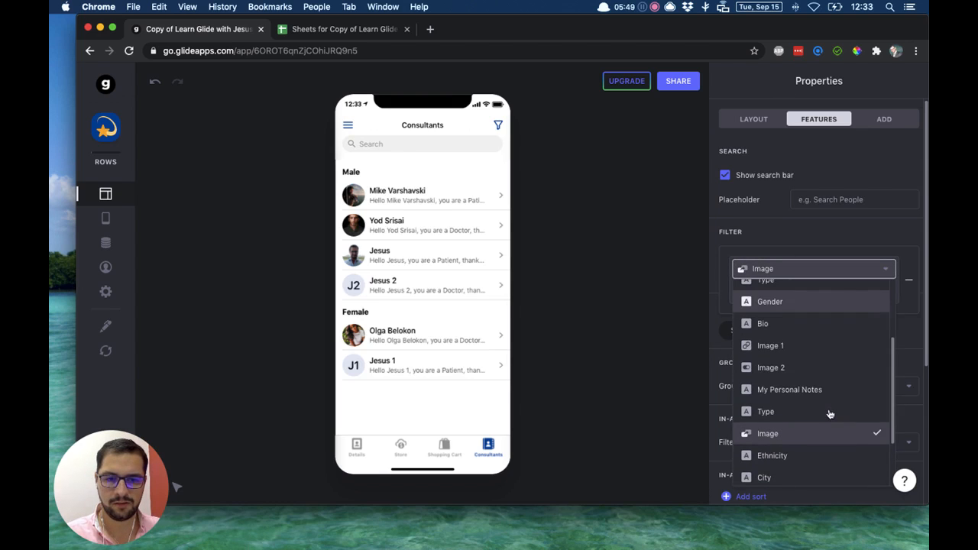
click(792, 344)
Inspect the image column values in the Profiles data table, and return to the Consultants list's feature settings.
click(104, 243)
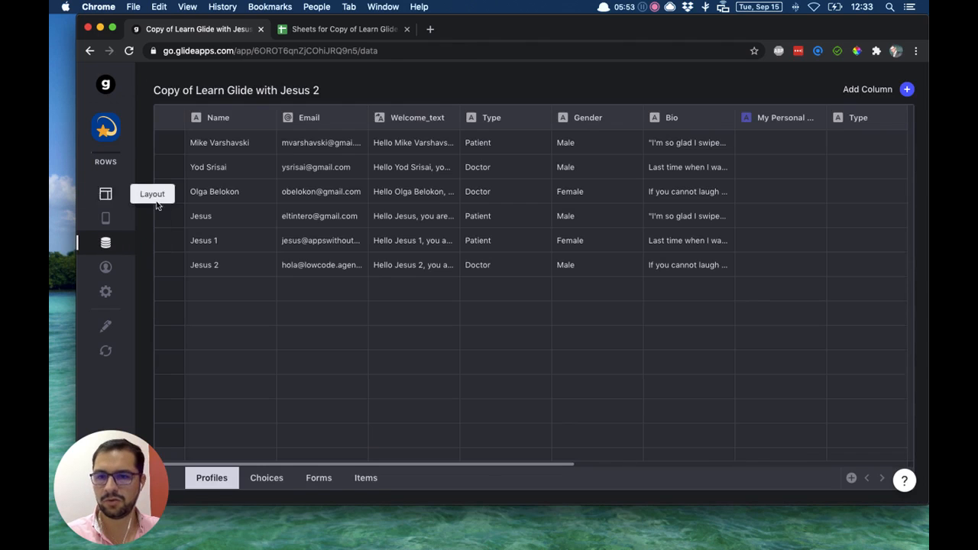
scroll(337, 217, right, 10)
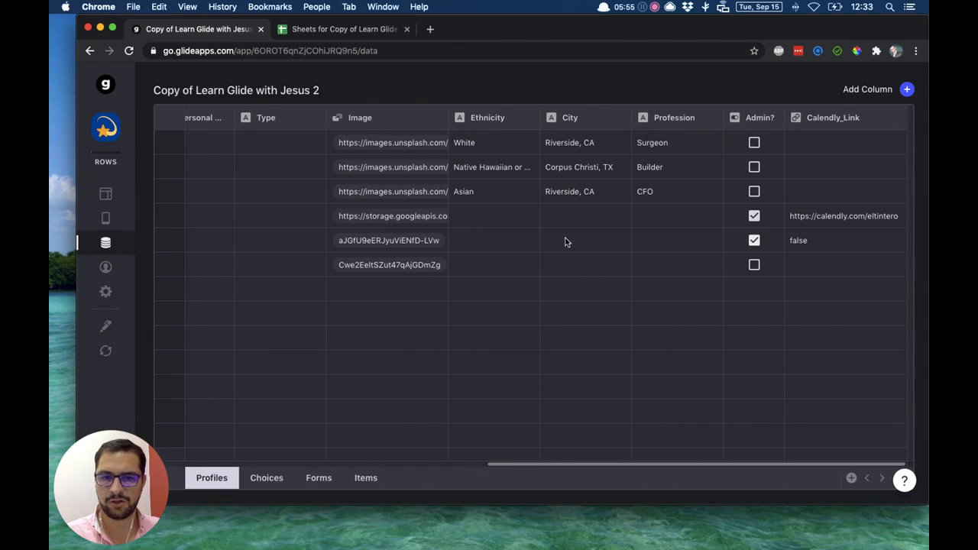
click(102, 193)
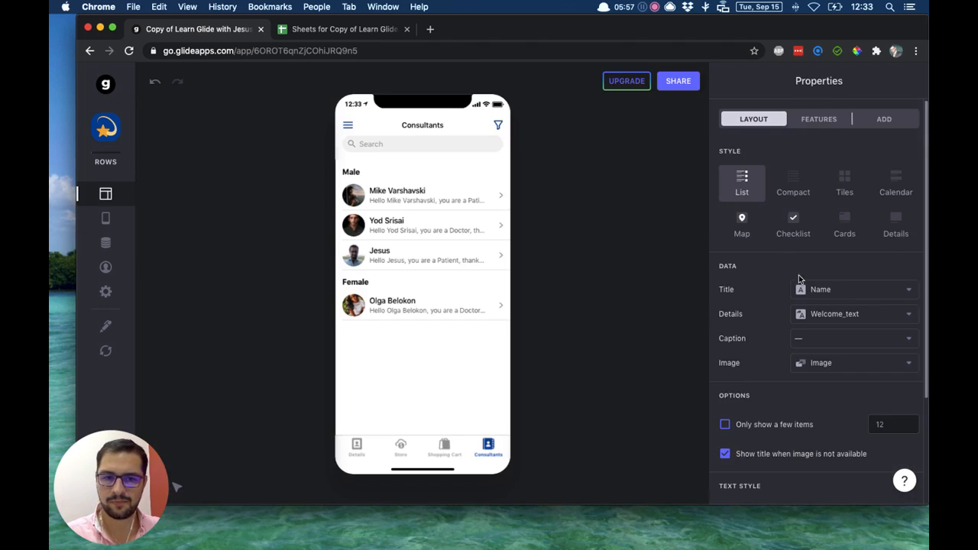
click(820, 120)
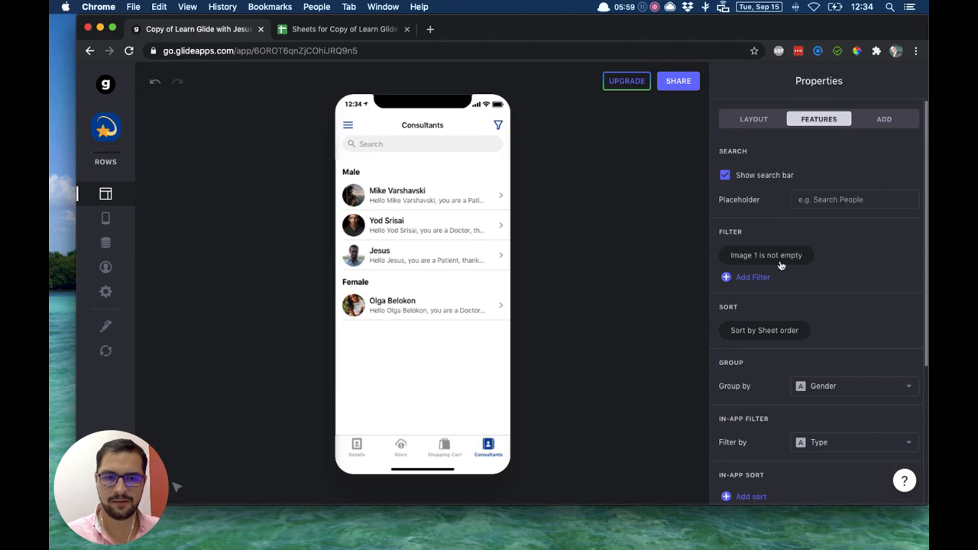
Remove the Image 1 filter from the Consultants list, and add it again with the condition "is not empty".
click(811, 258)
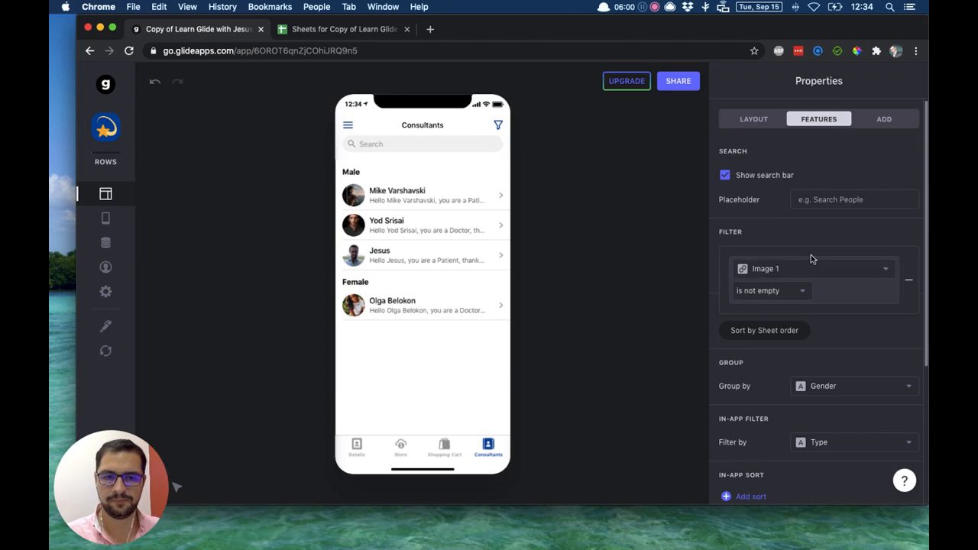
click(909, 282)
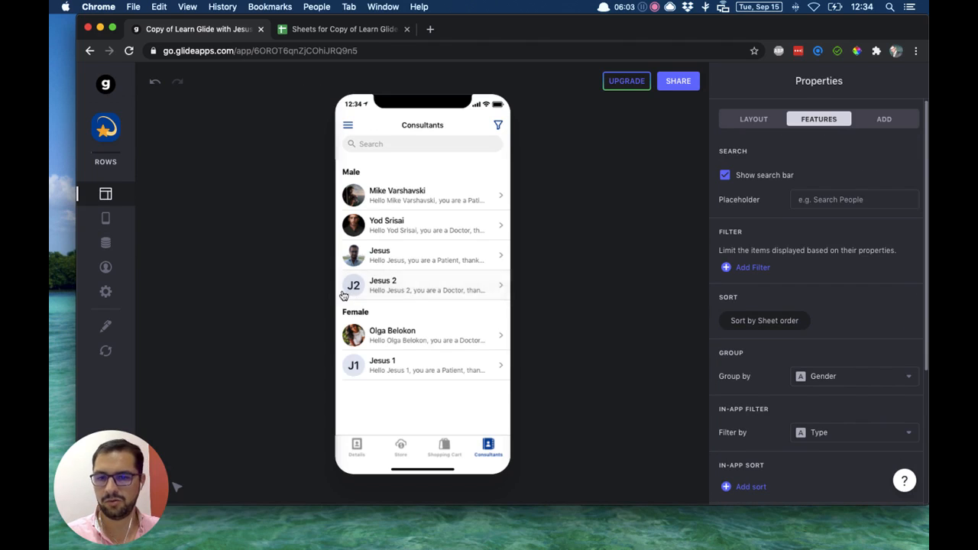
click(745, 269)
click(745, 269)
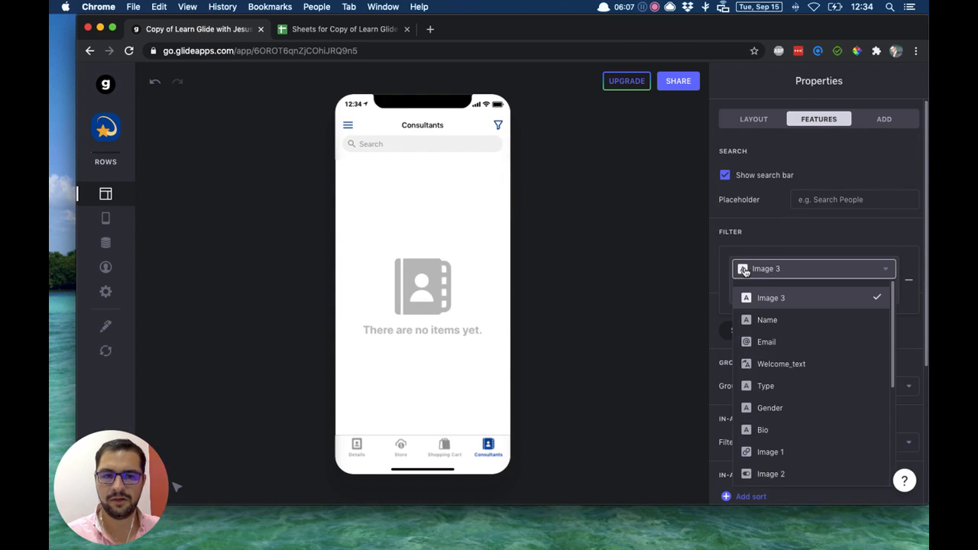
click(809, 455)
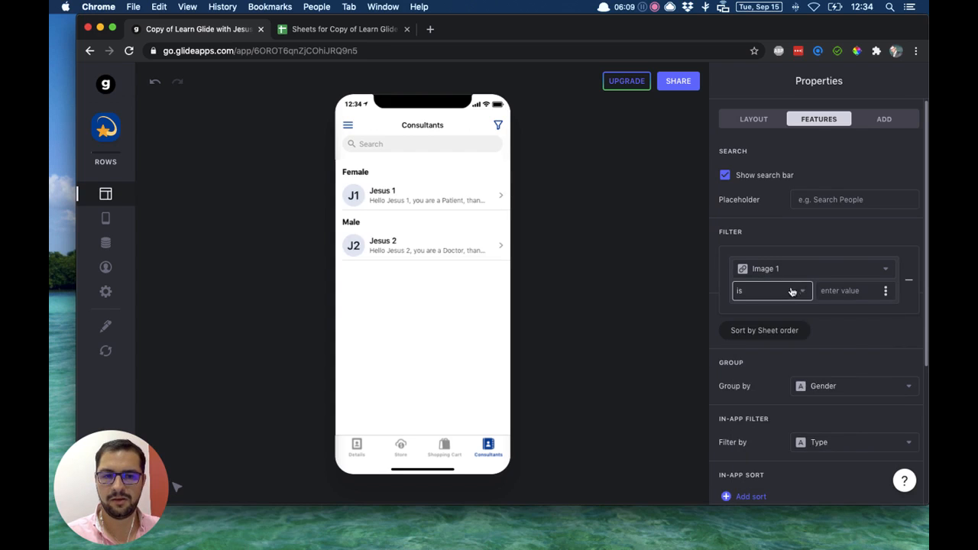
click(791, 293)
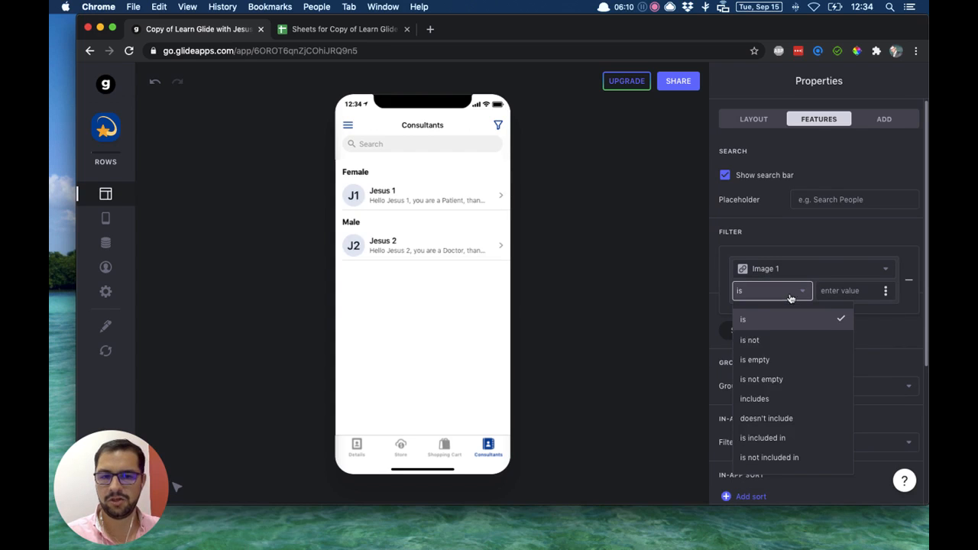
click(792, 379)
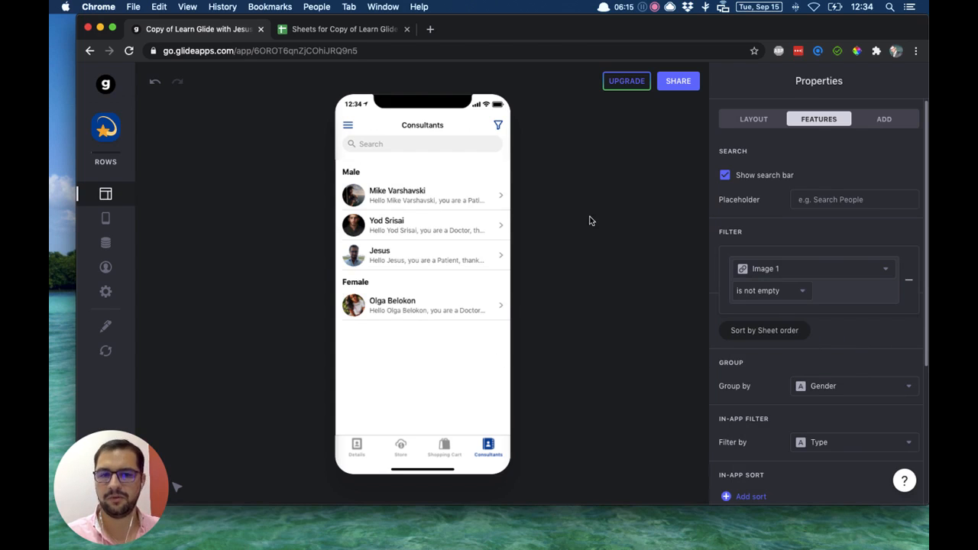
Change the filter to the Gender column with the condition "includes" and the value "ale".
click(770, 291)
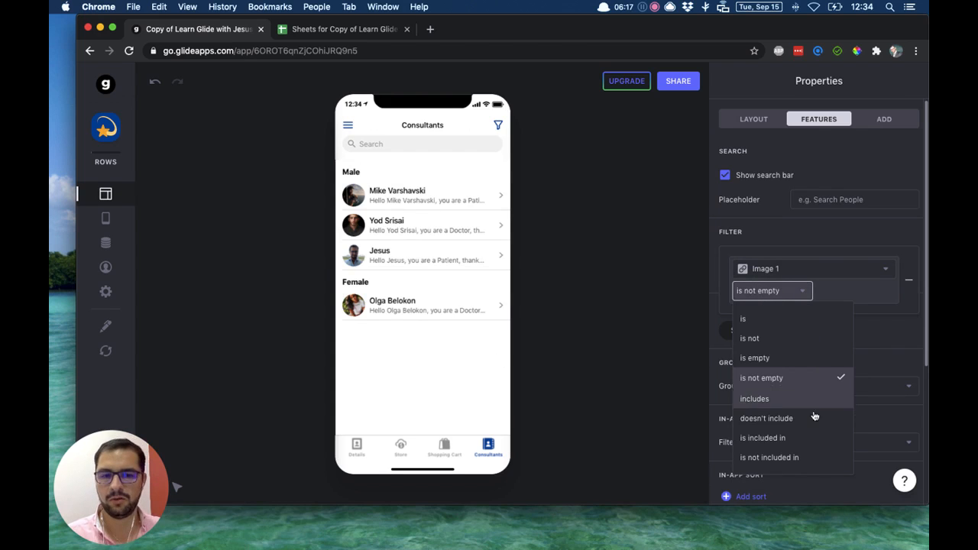
click(767, 271)
click(768, 271)
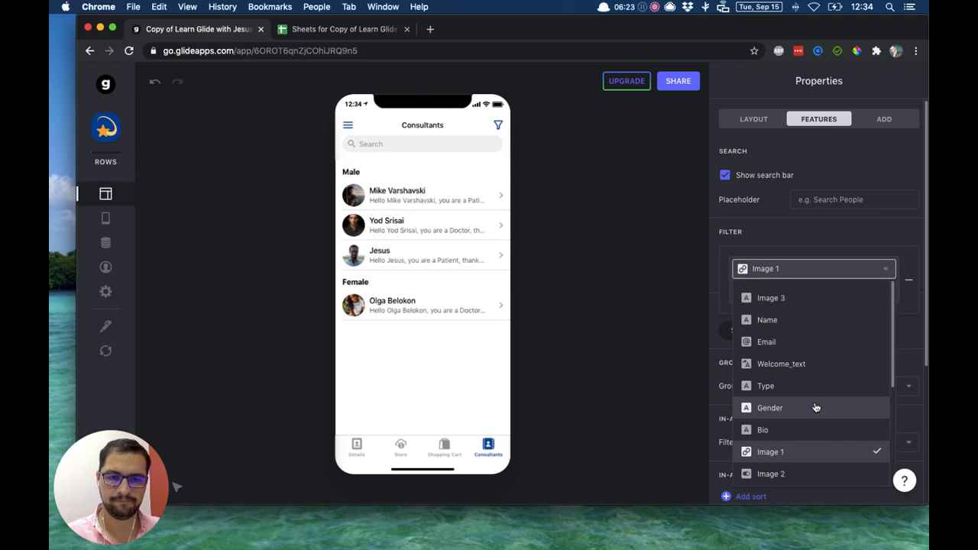
click(816, 407)
click(764, 294)
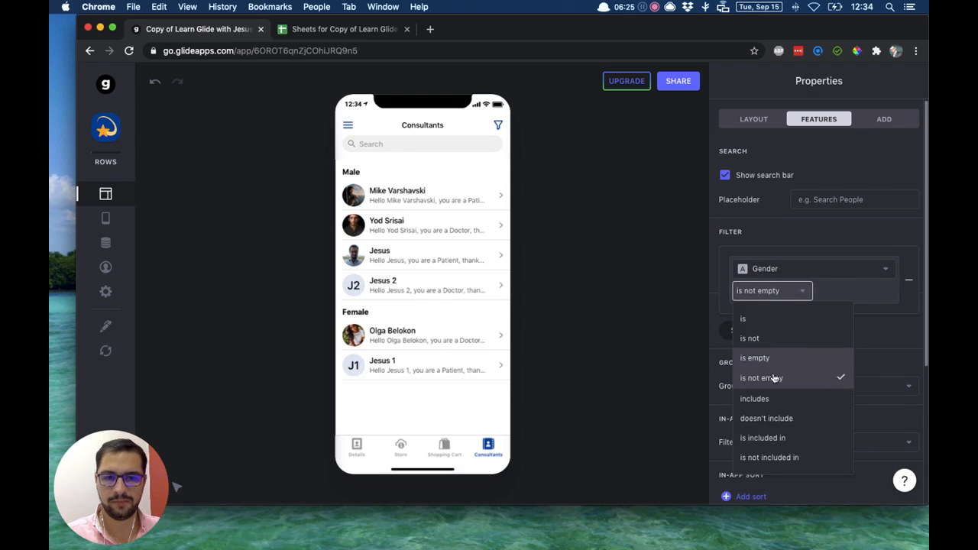
click(773, 399)
click(829, 291)
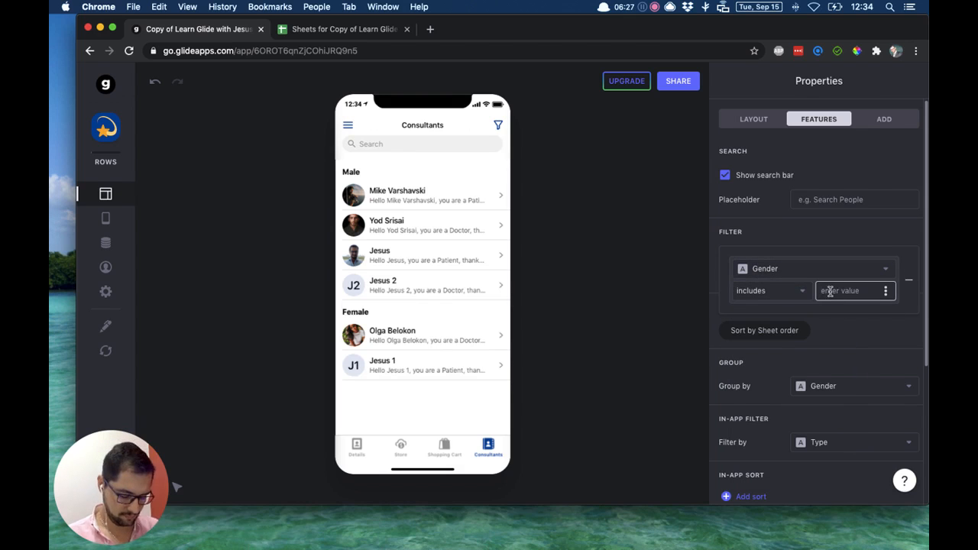
text(ale)
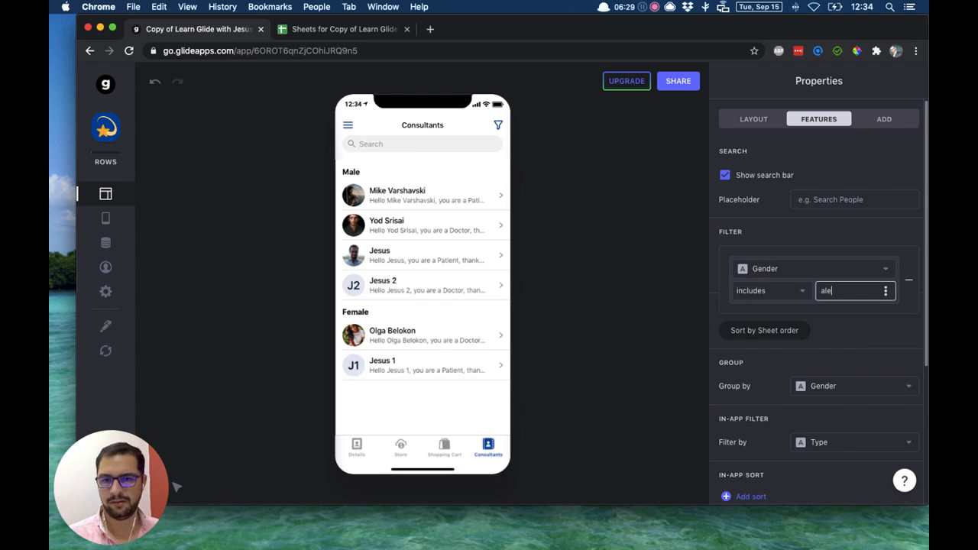
click(661, 307)
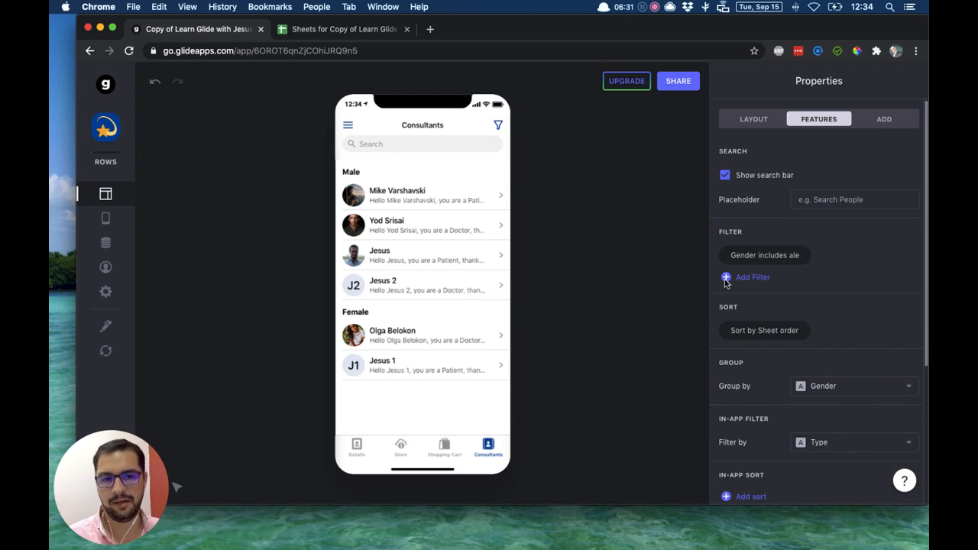
Switch the Gender filter's condition to "is included in" and review the other available conditions.
click(803, 258)
click(776, 297)
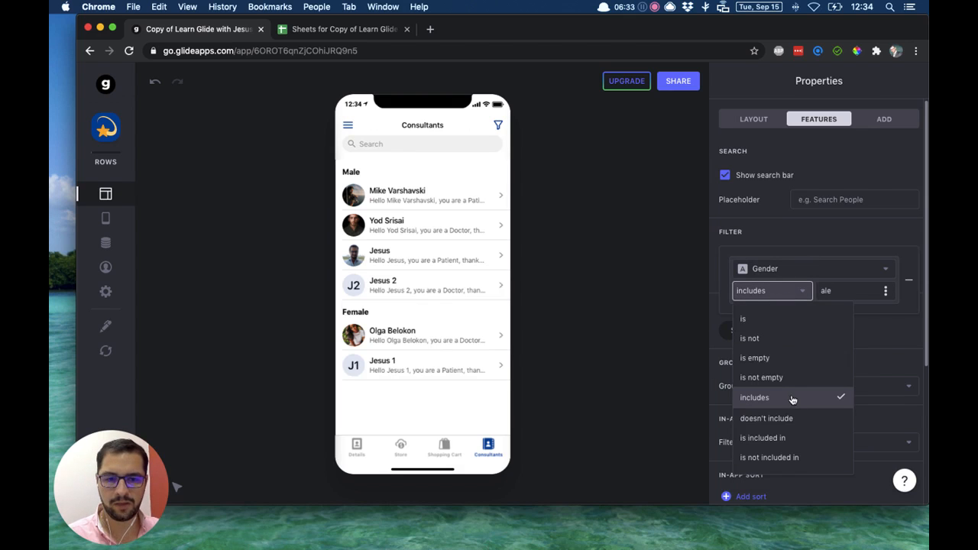
click(797, 438)
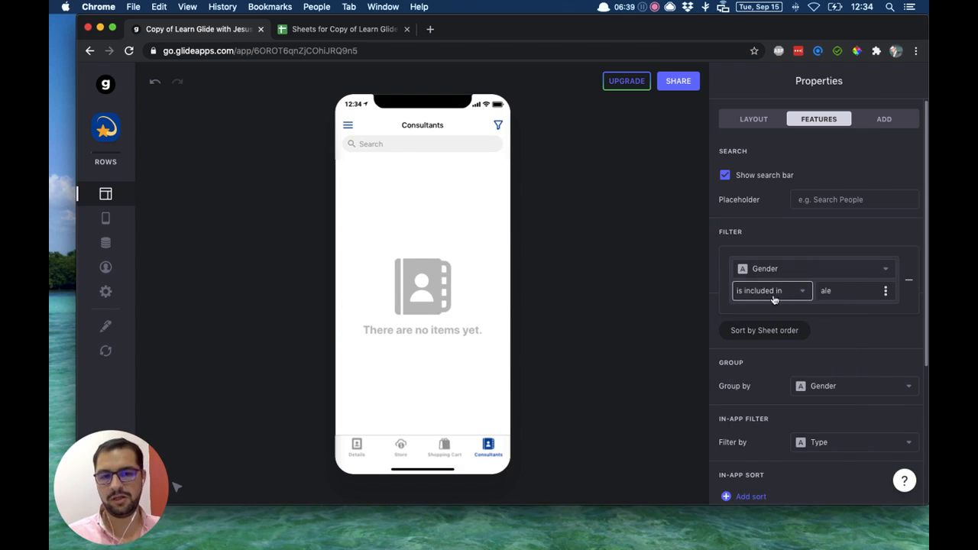
click(768, 297)
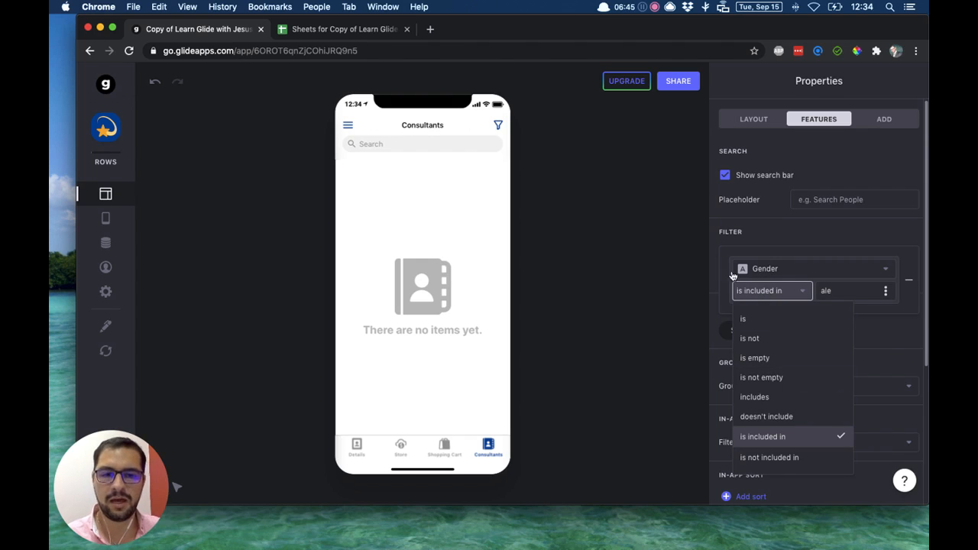
Clear the Gender filter's comparison value and review the columns offered as a replacement value.
click(825, 291)
double_click(825, 291)
key(BackSpace)
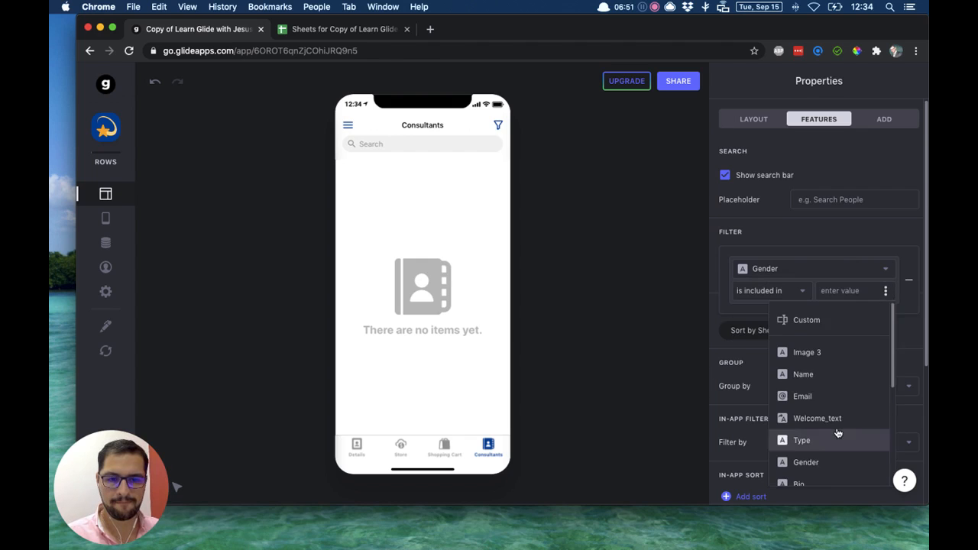
scroll(835, 431, down, 3)
scroll(837, 433, up, 3)
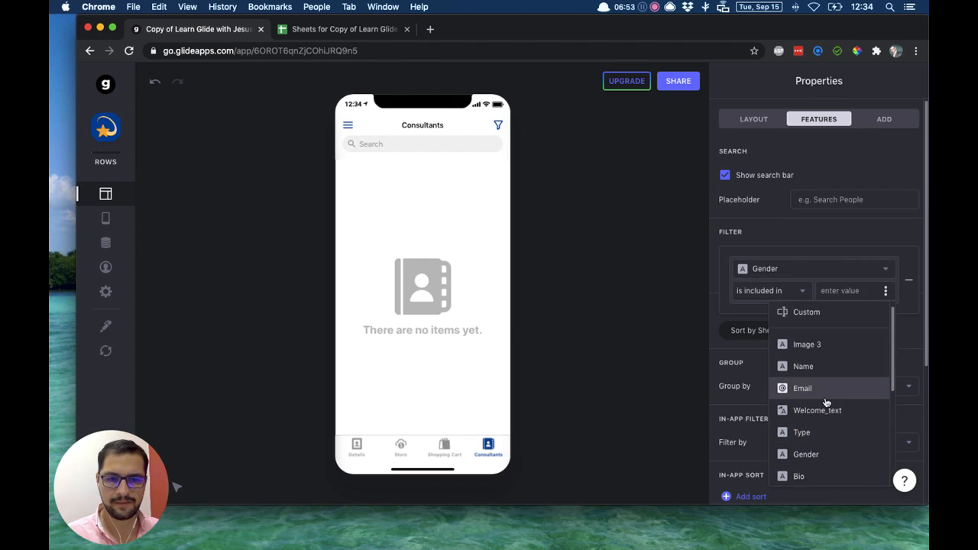
scroll(826, 403, down, 5)
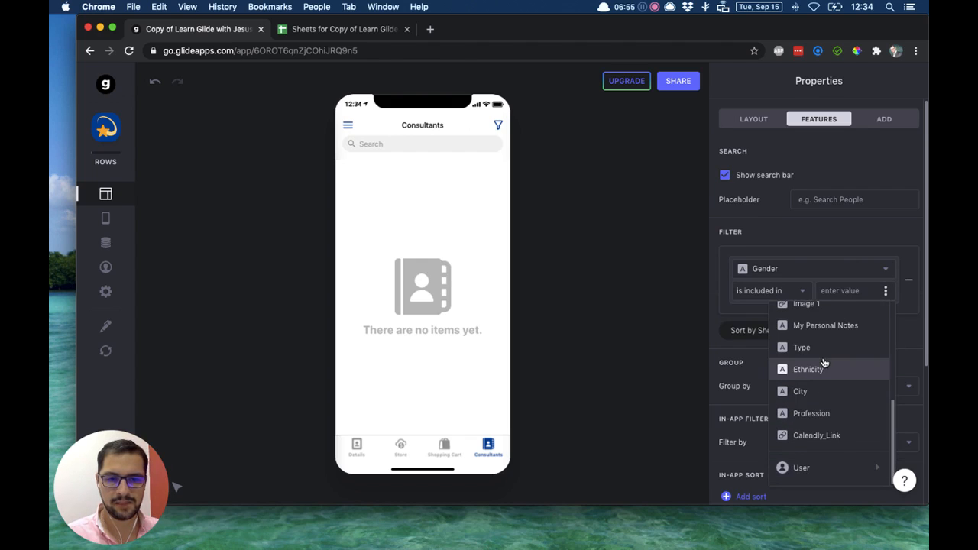
scroll(826, 329, up, 1)
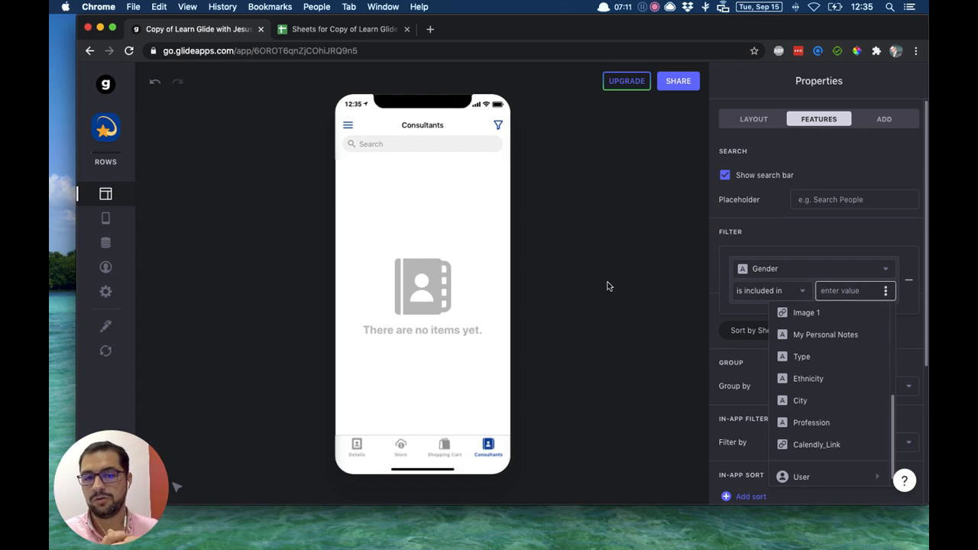
Remove the Gender filter from the Consultants list and look over the remaining feature settings.
click(796, 292)
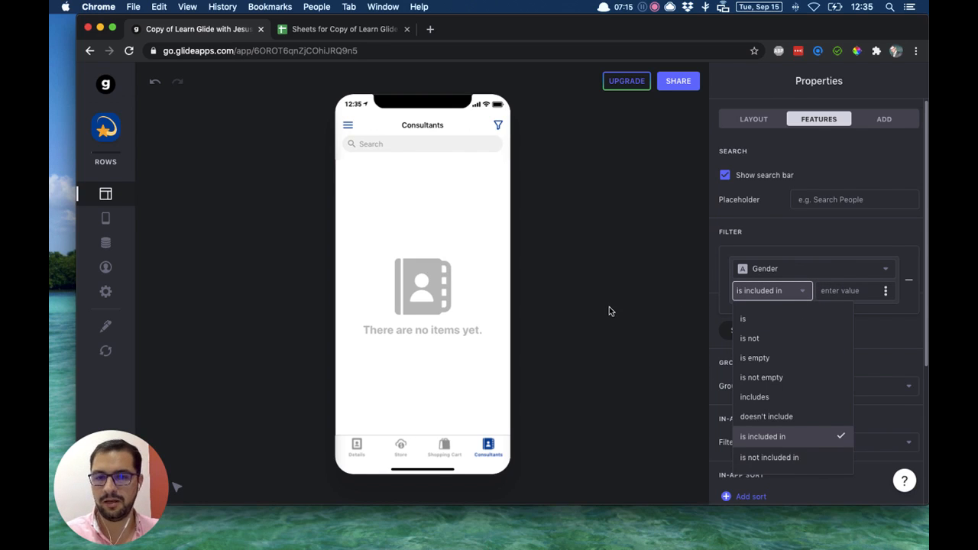
click(907, 284)
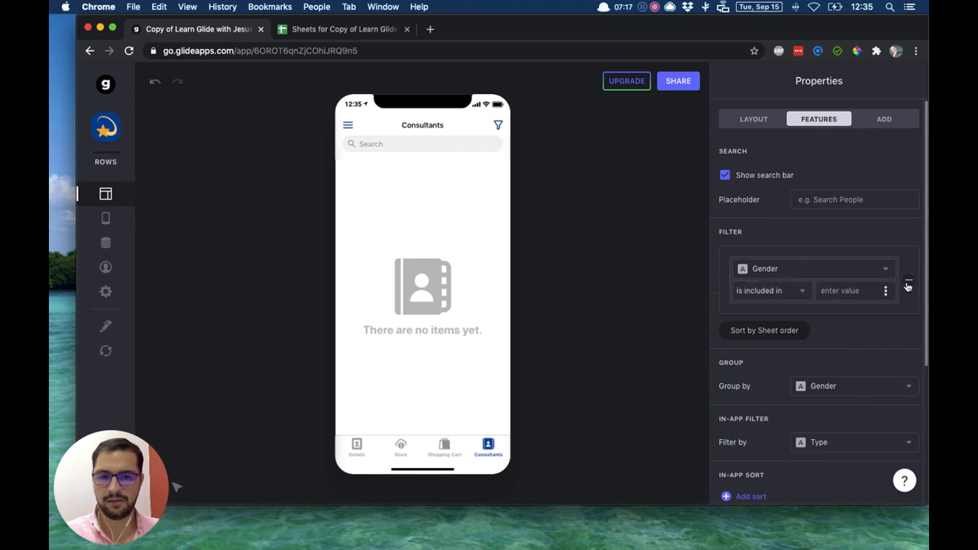
click(908, 281)
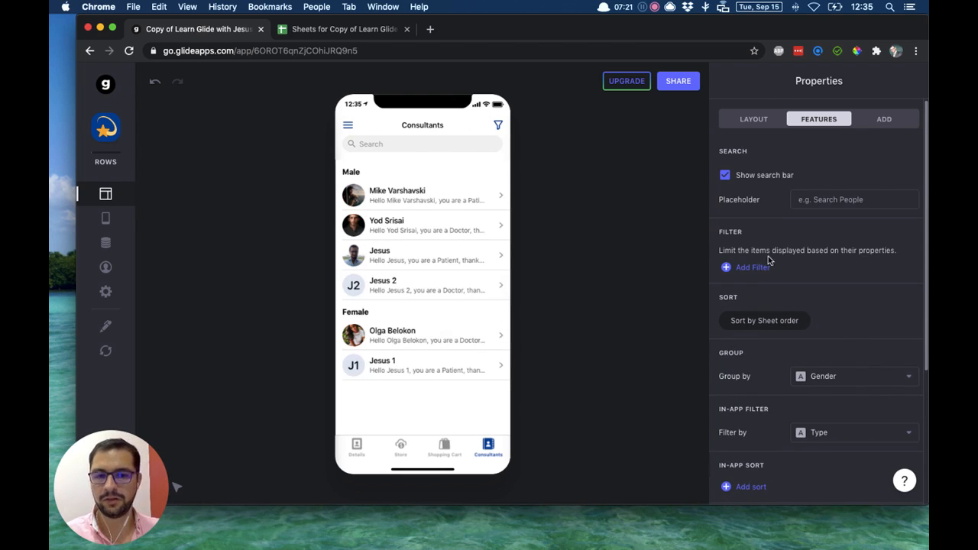
scroll(764, 306, down, 3)
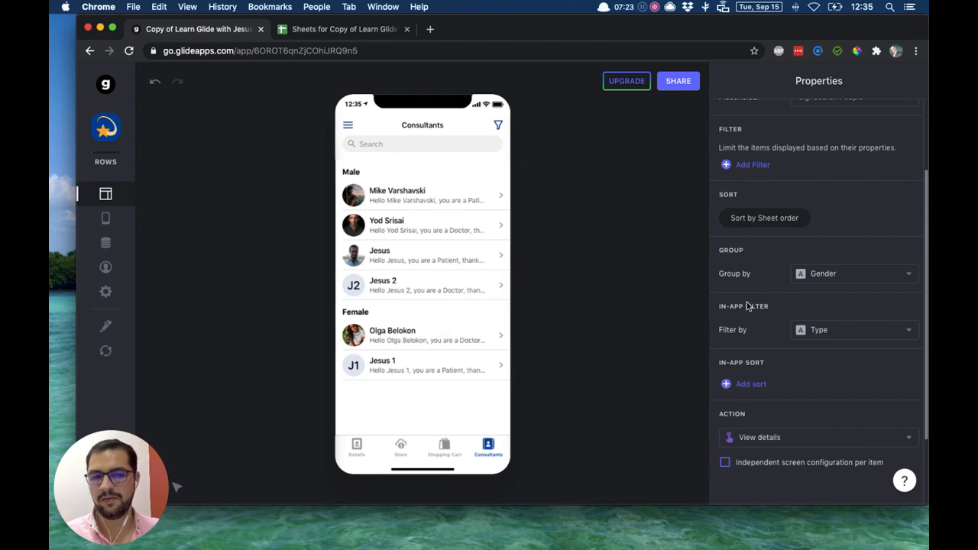
scroll(753, 282, up, 3)
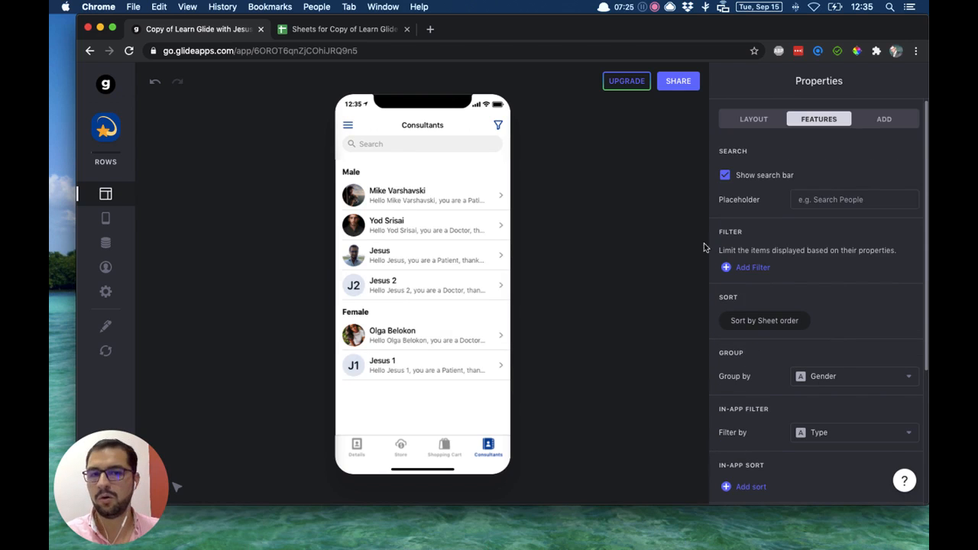